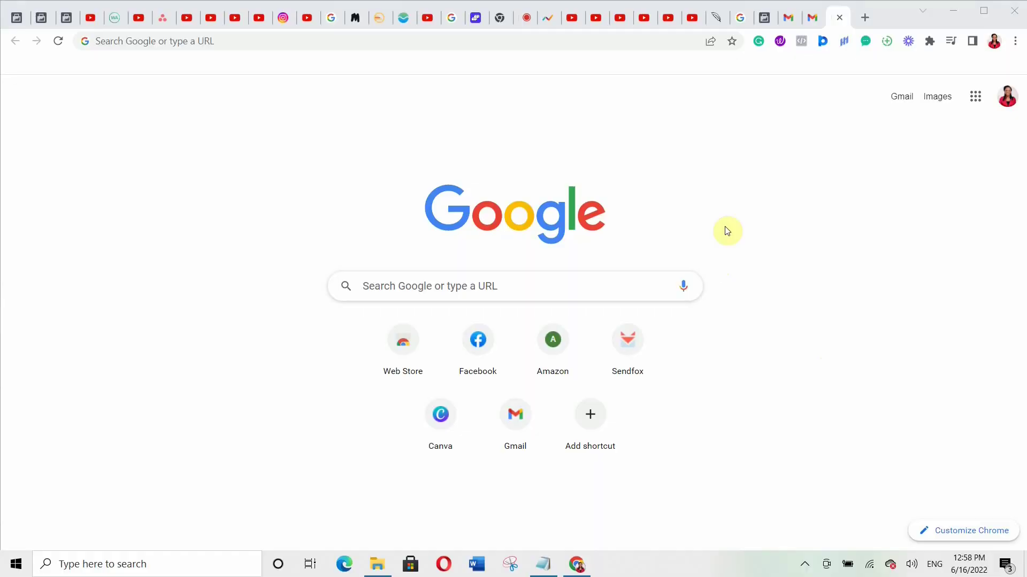
- Enter business.facebook.com/overview in Chrome's address bar and load it
left_click(120, 42)
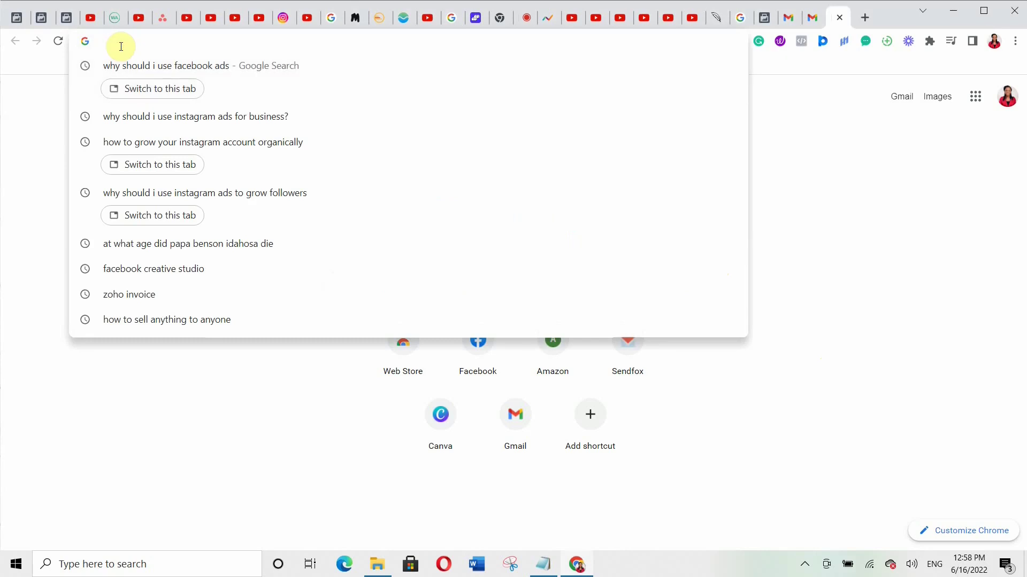
type("business")
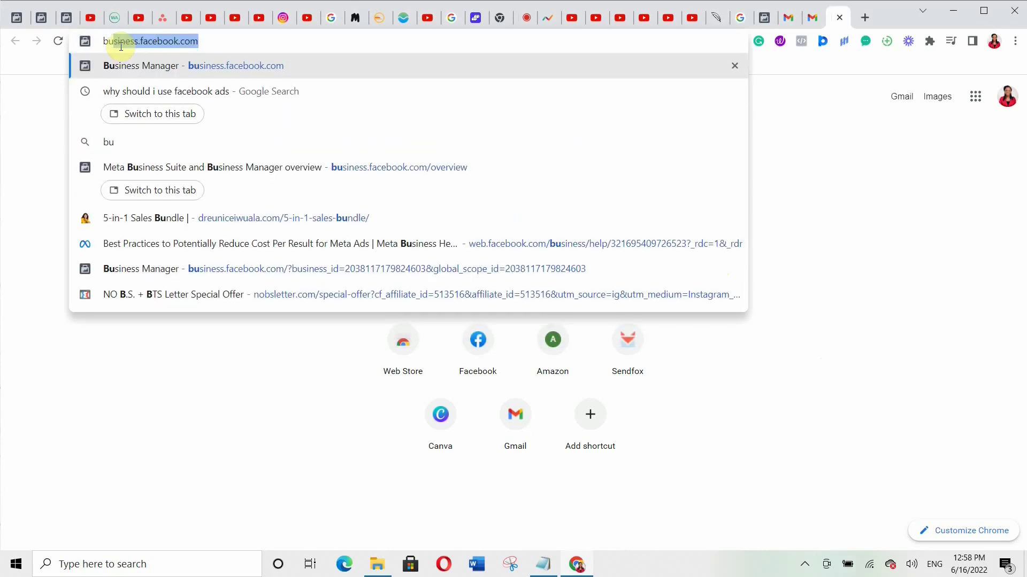
type(".face")
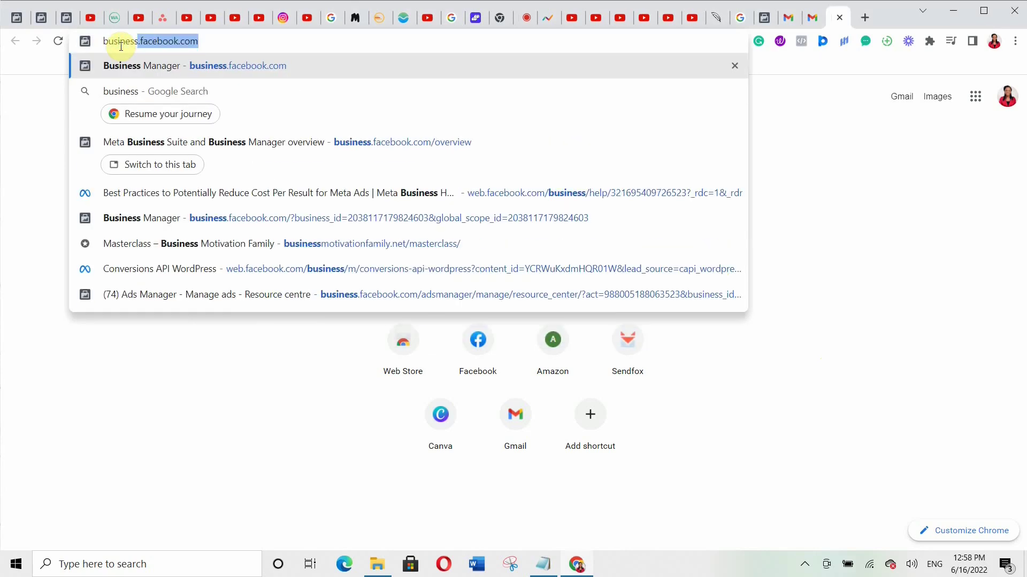
type("book.")
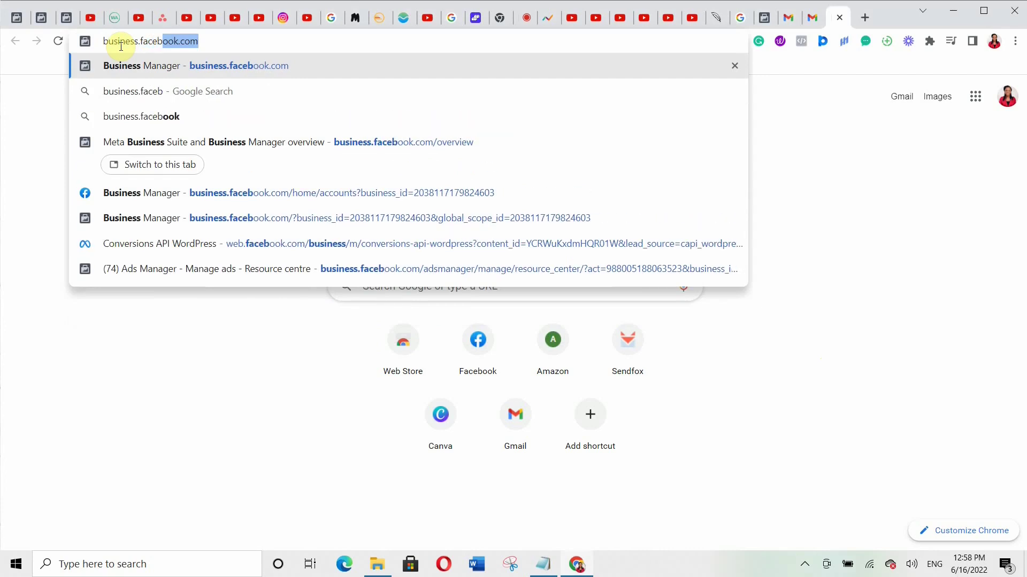
type("com")
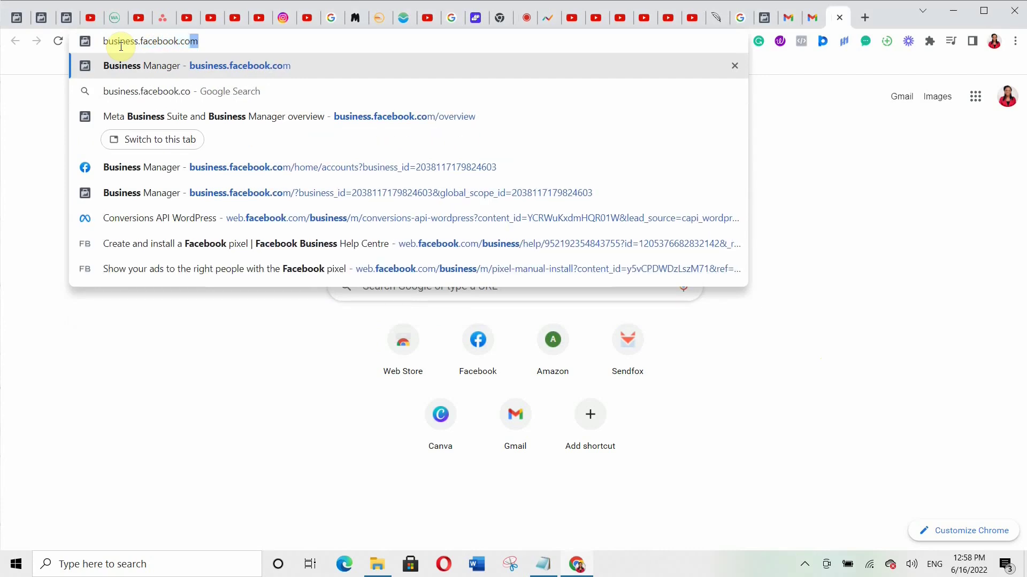
type("/")
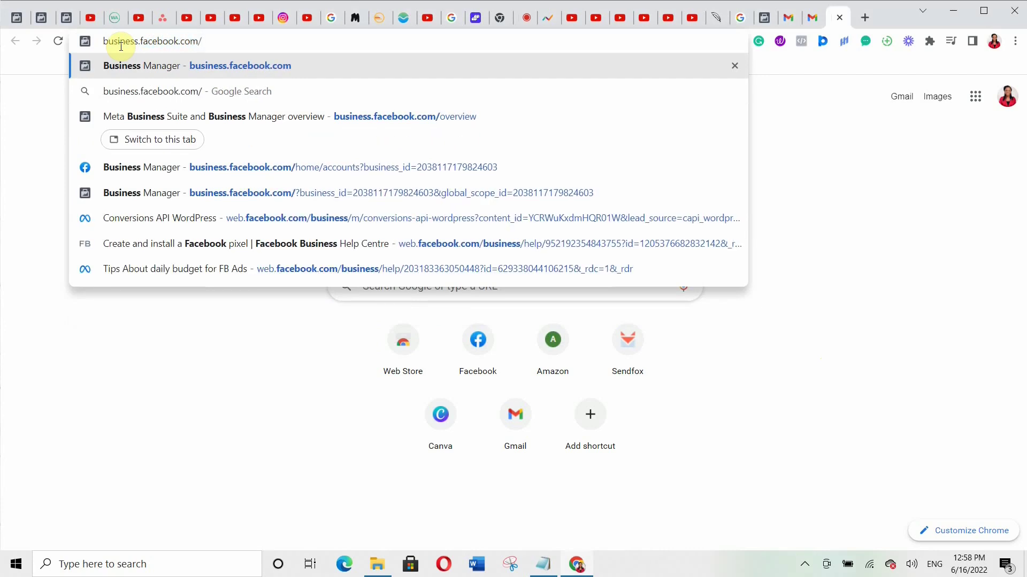
type("over")
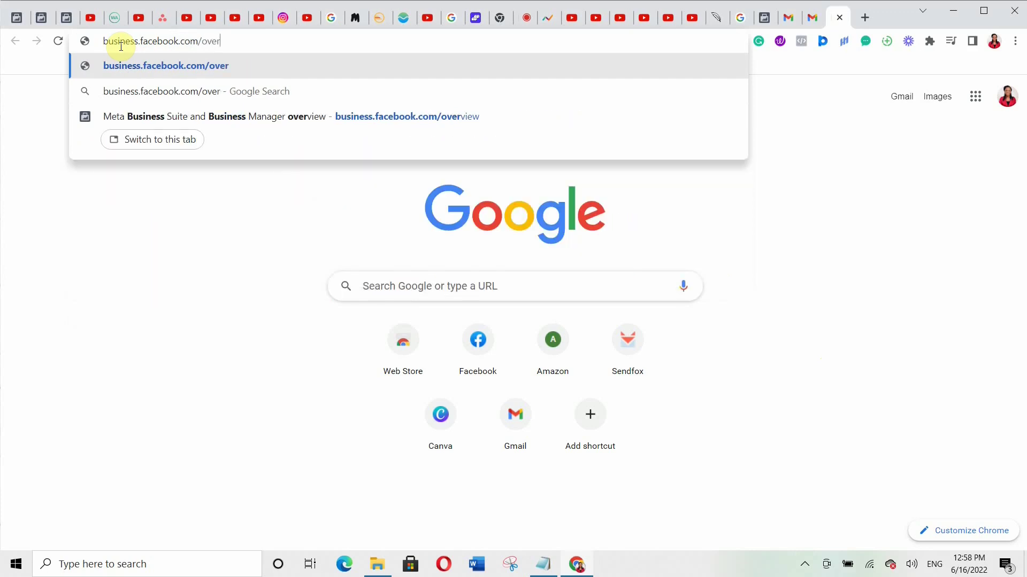
type("view")
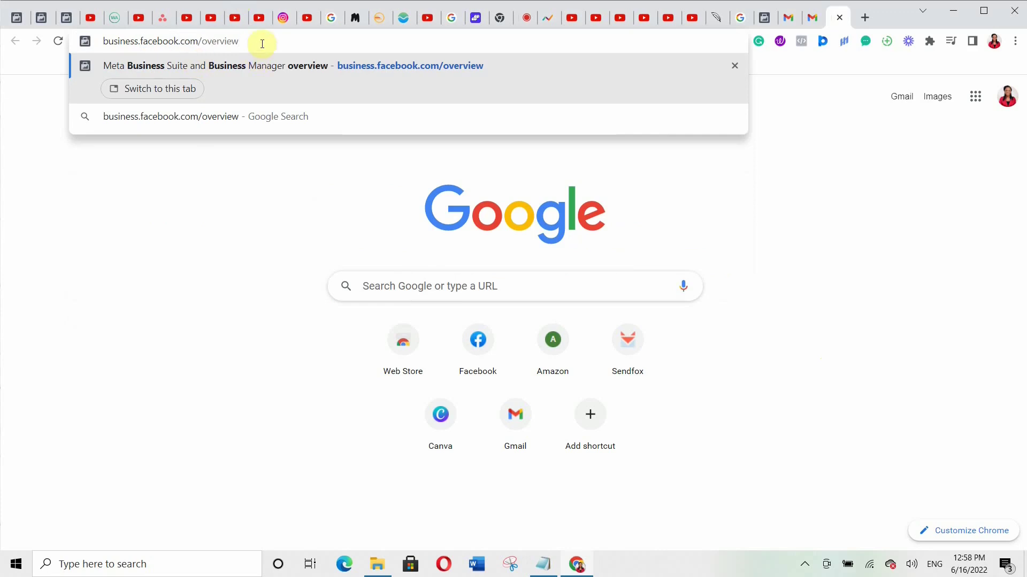
key("Return")
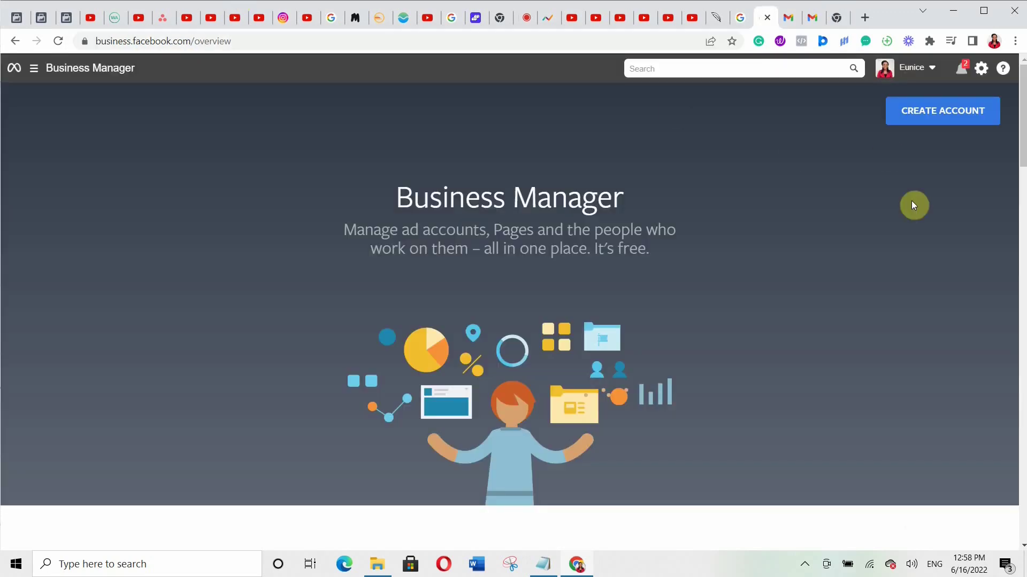
- Create a new business account by filling in the business name and business email, then submit
left_click(962, 116)
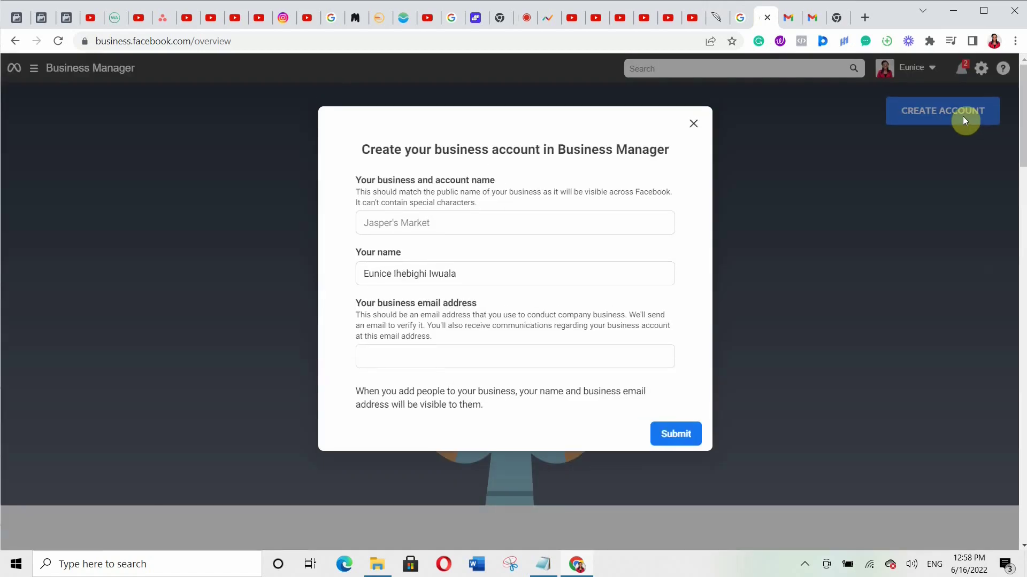
left_click(380, 223)
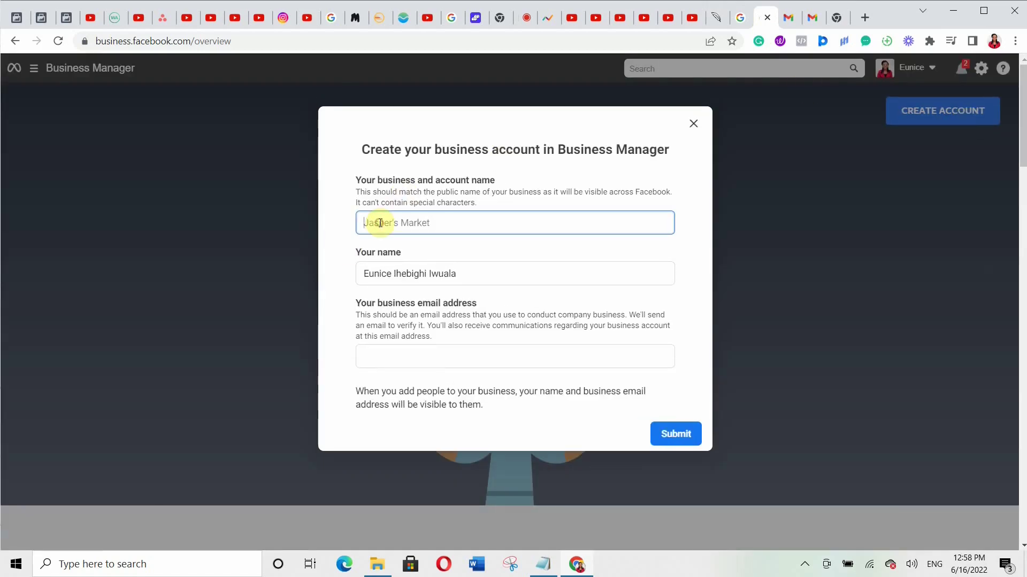
type("Eunice")
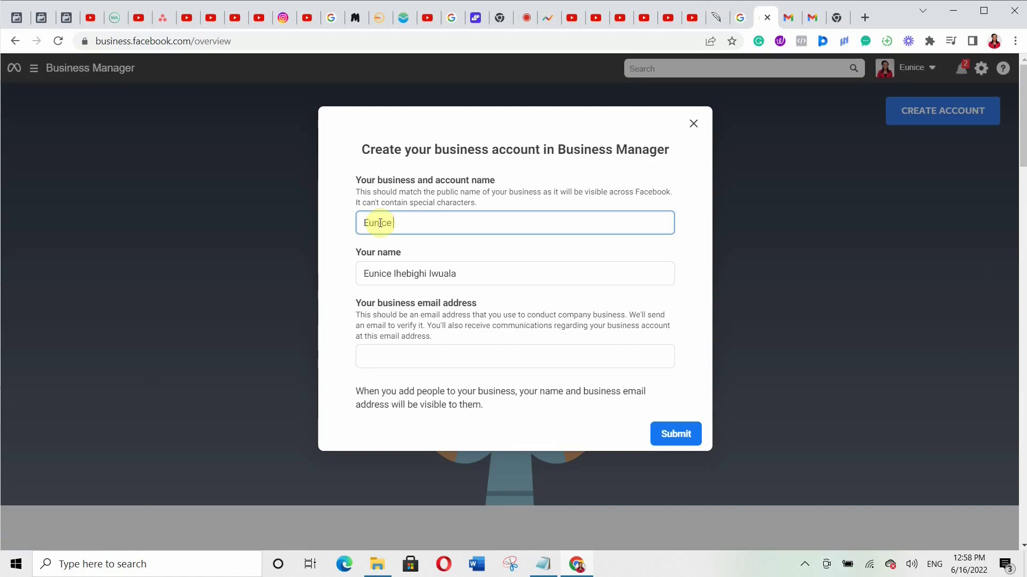
type(" consulting")
left_click(369, 354)
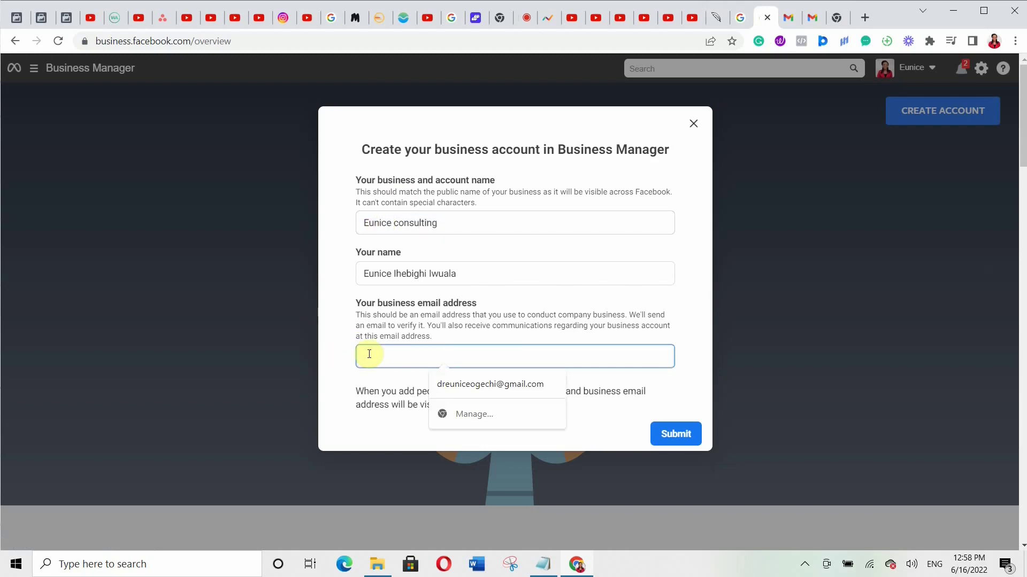
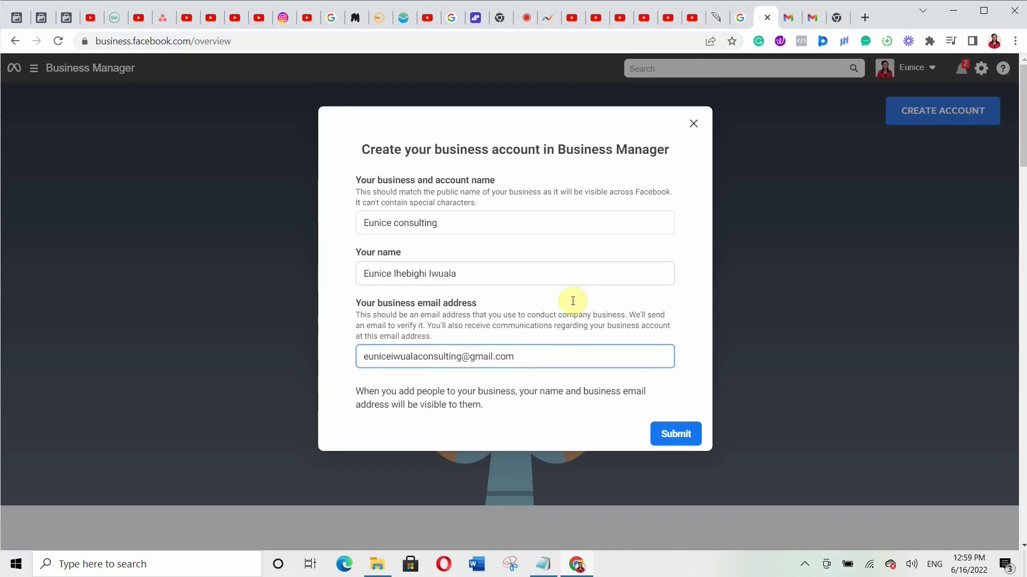
left_click(690, 433)
- Close the form, read the confirmation email in Gmail, and return to Business settings
left_click(692, 126)
key("ctrl+Tab")
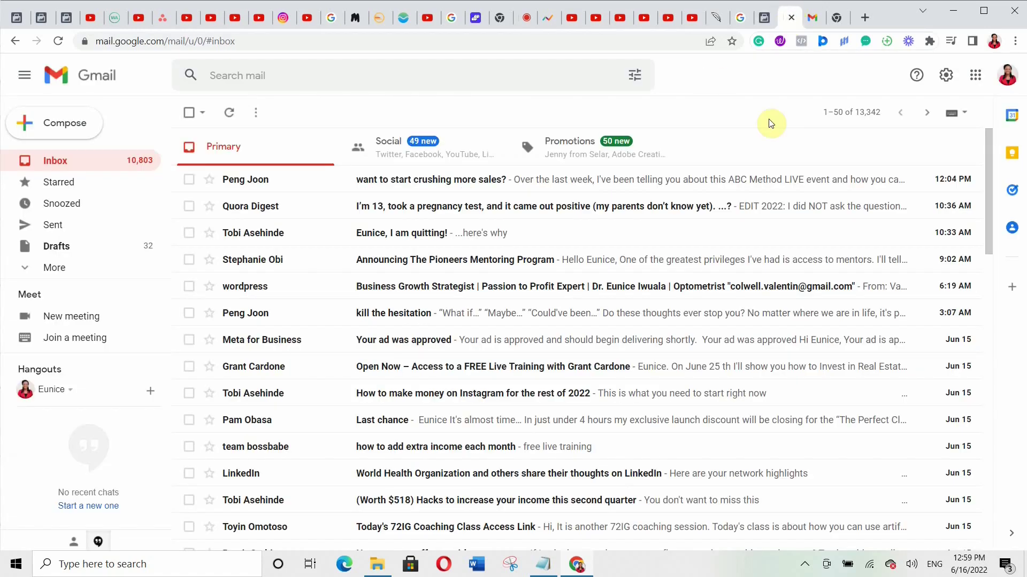
left_click(811, 19)
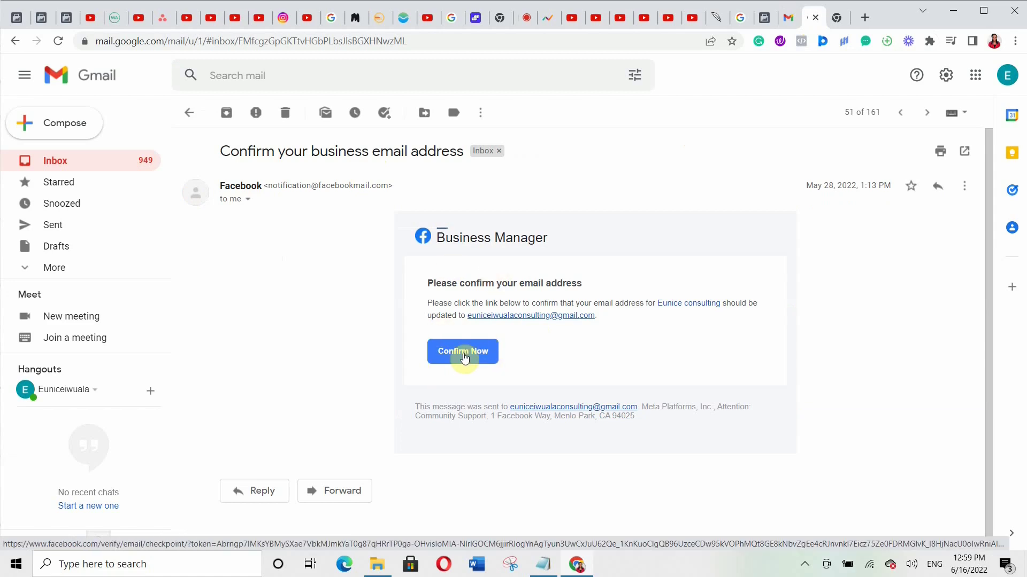
key("ctrl+1")
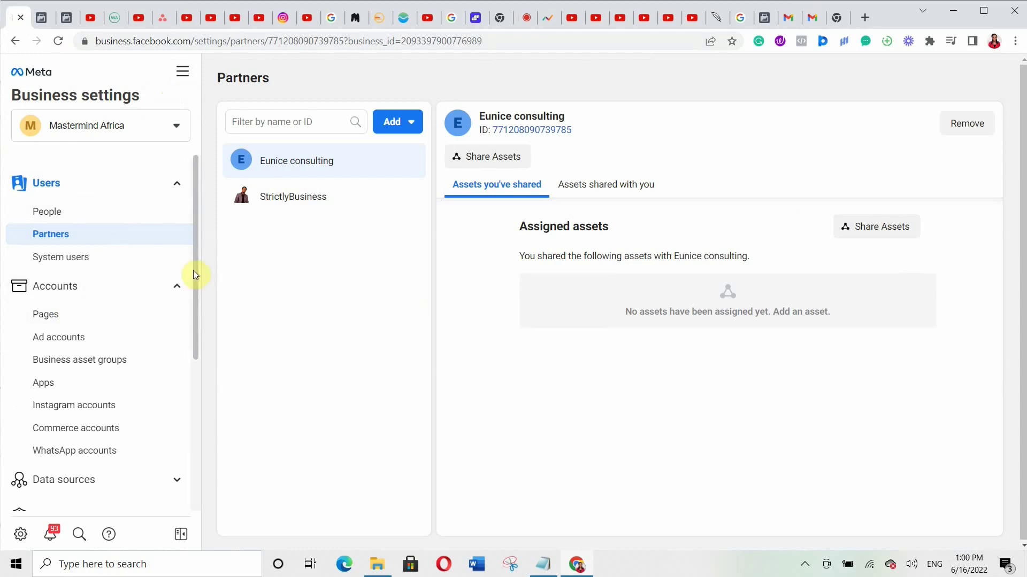
- Scroll the Business settings sidebar to Accounts and open the Pages section
scroll(196, 271, "down", 1)
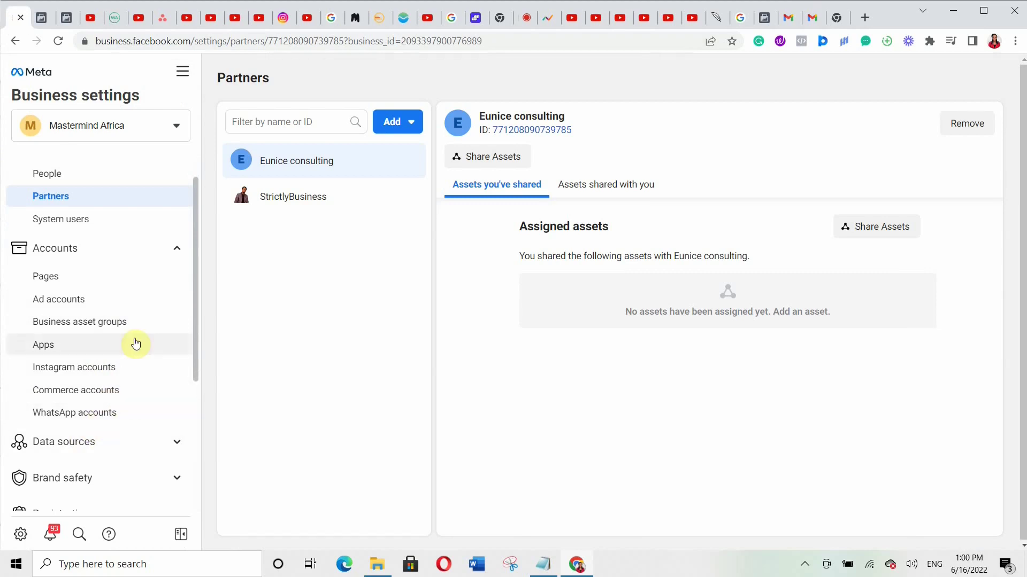
left_click_drag(195, 246, 194, 222)
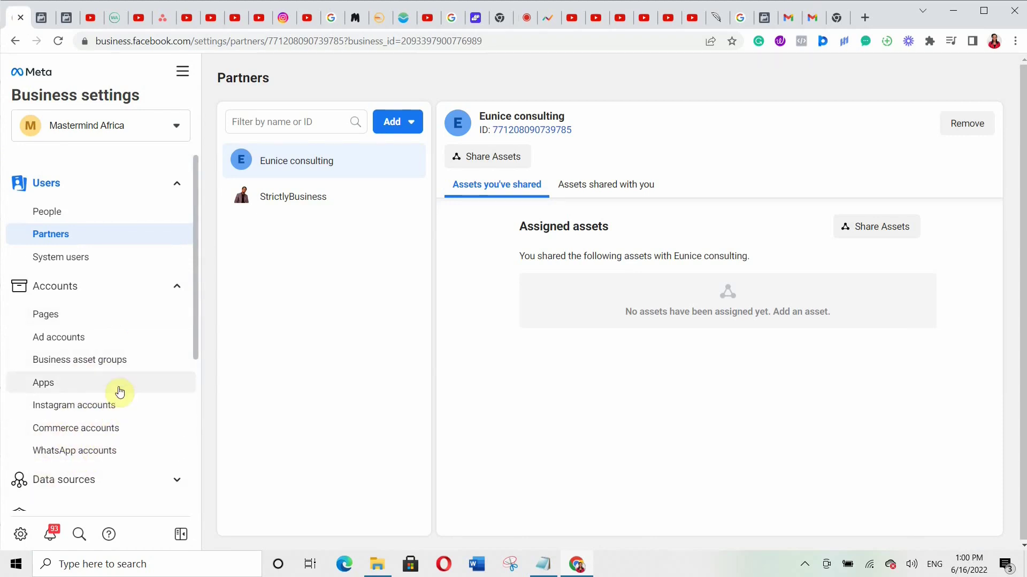
left_click_drag(195, 197, 225, 197)
left_click(78, 320)
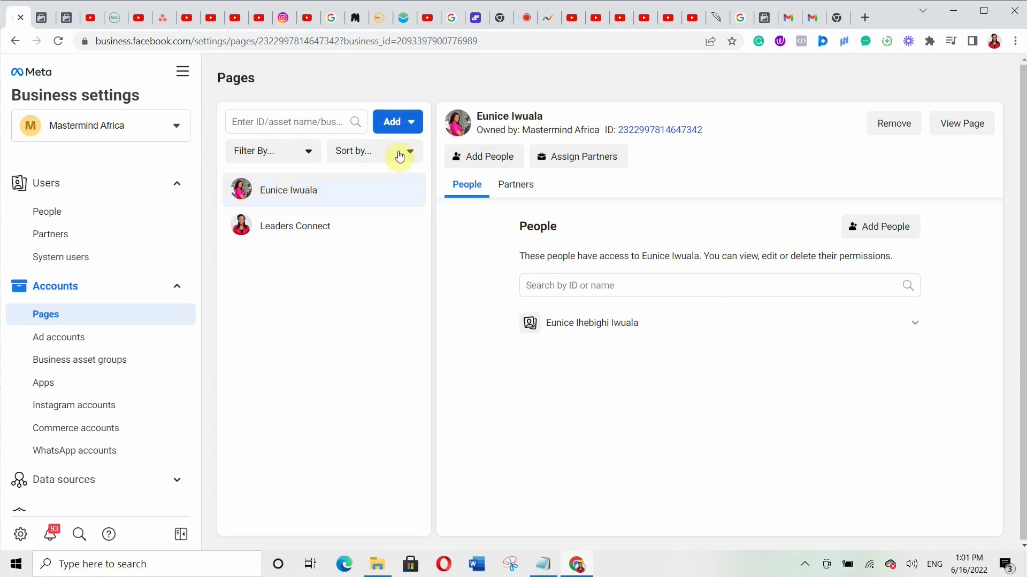
left_click(401, 123)
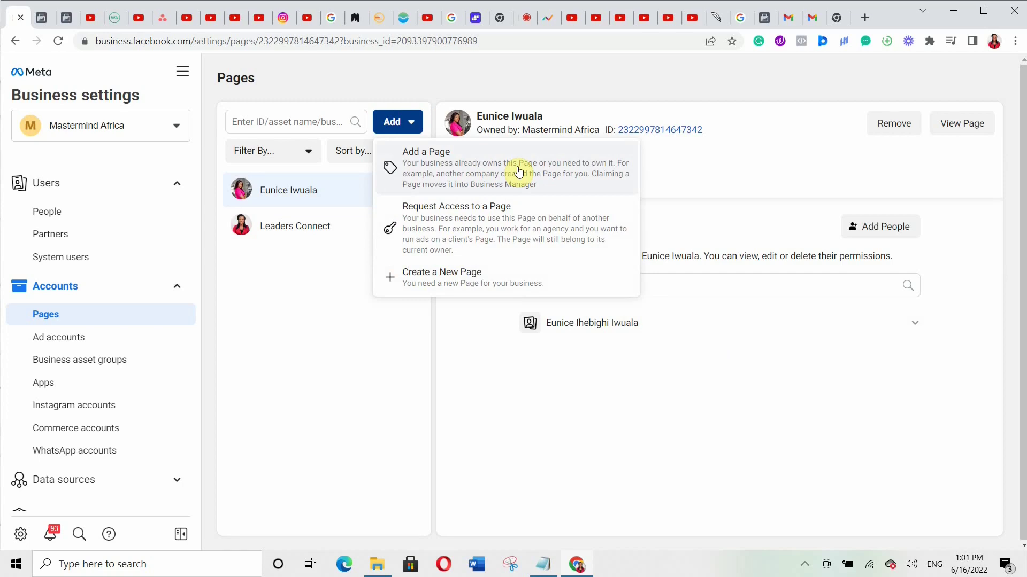
left_click(519, 172)
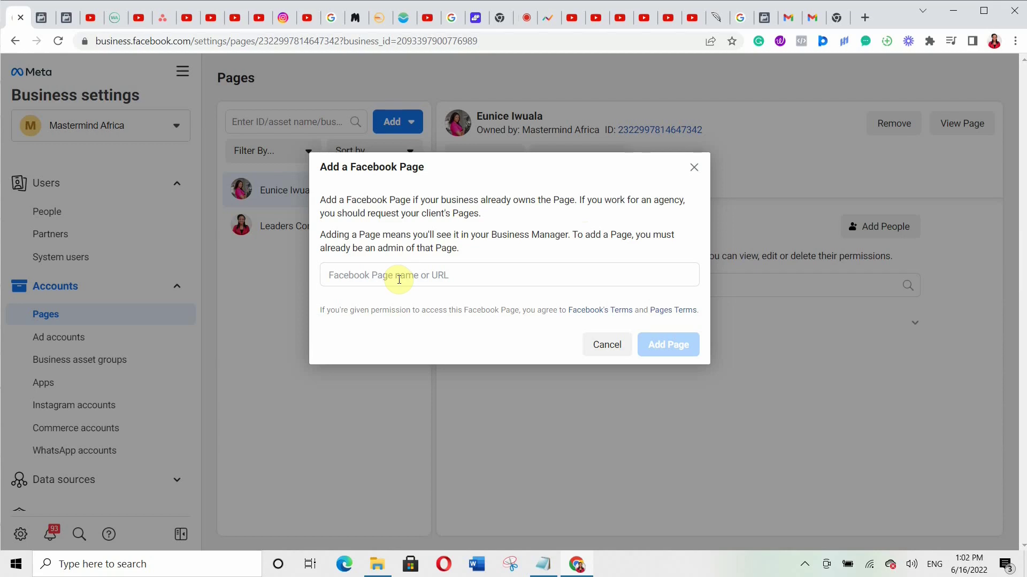
left_click(385, 274)
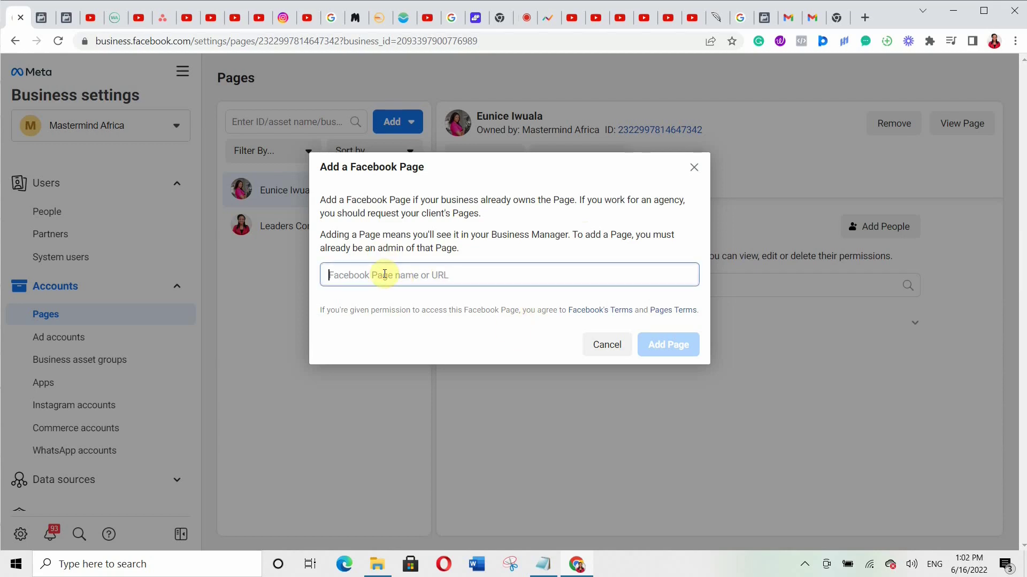
left_click(694, 170)
left_click(393, 122)
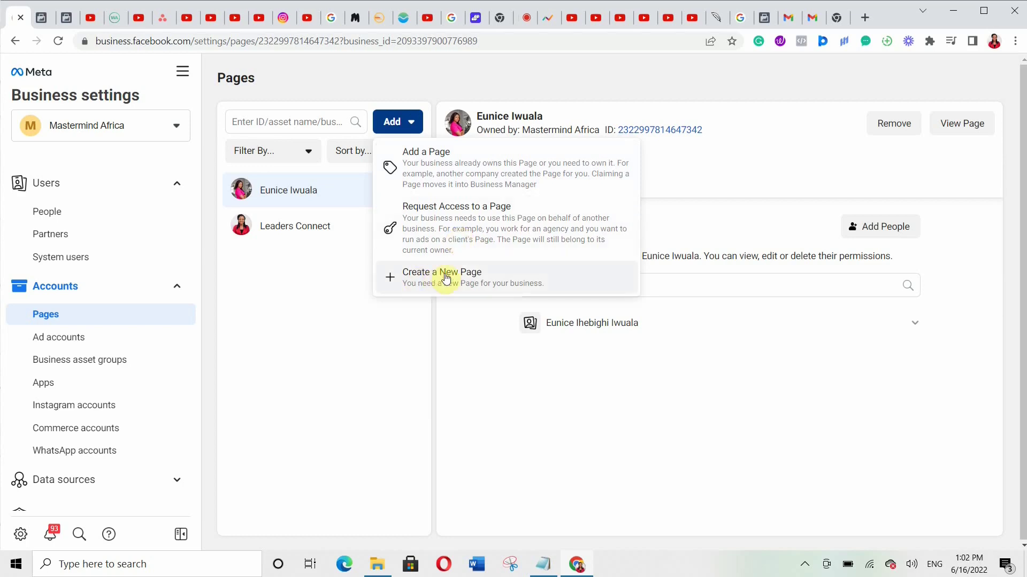
left_click(447, 278)
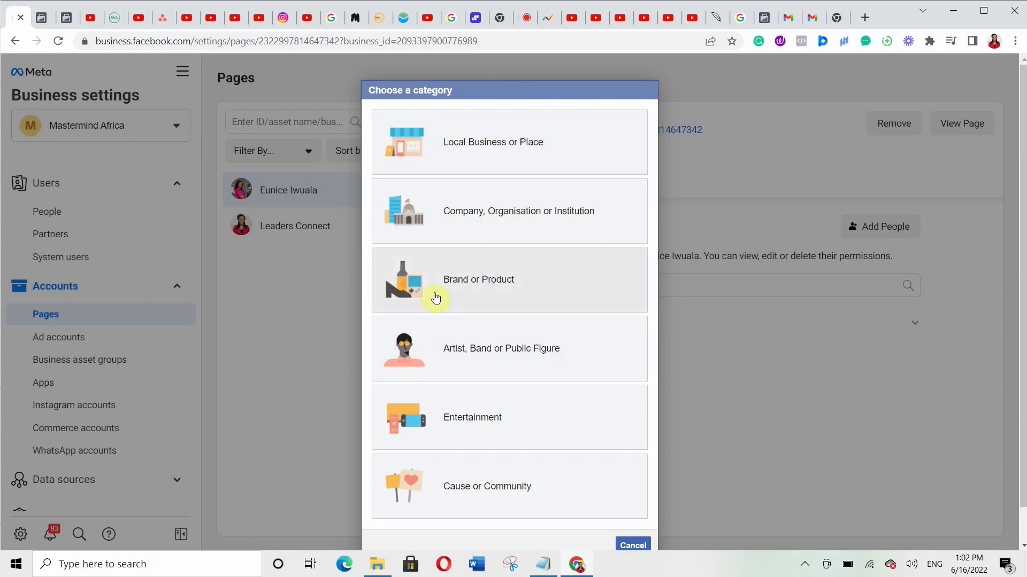
left_click(626, 545)
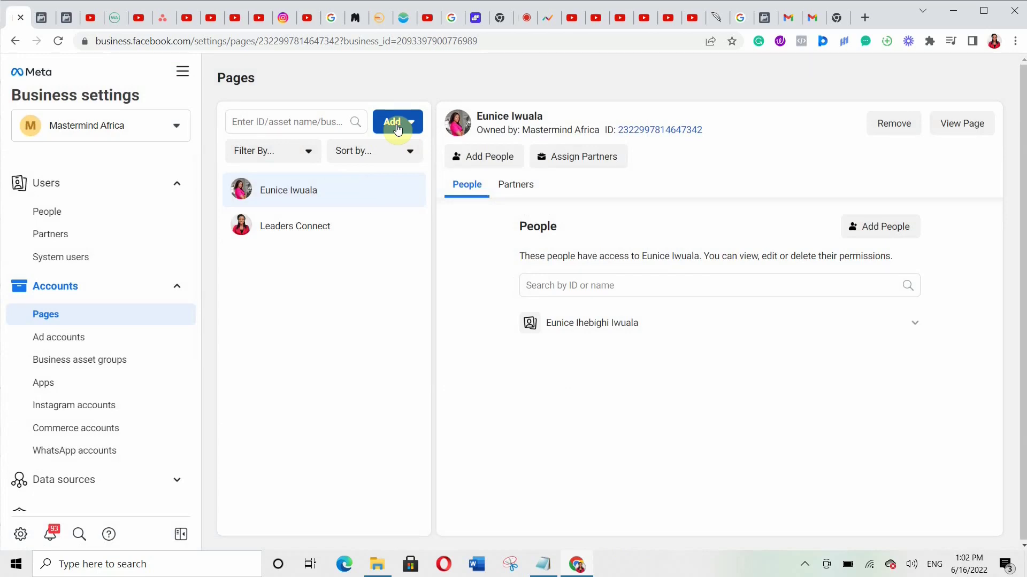
- Open Ad accounts, select the second ad account, and show the Add options
left_click(134, 336)
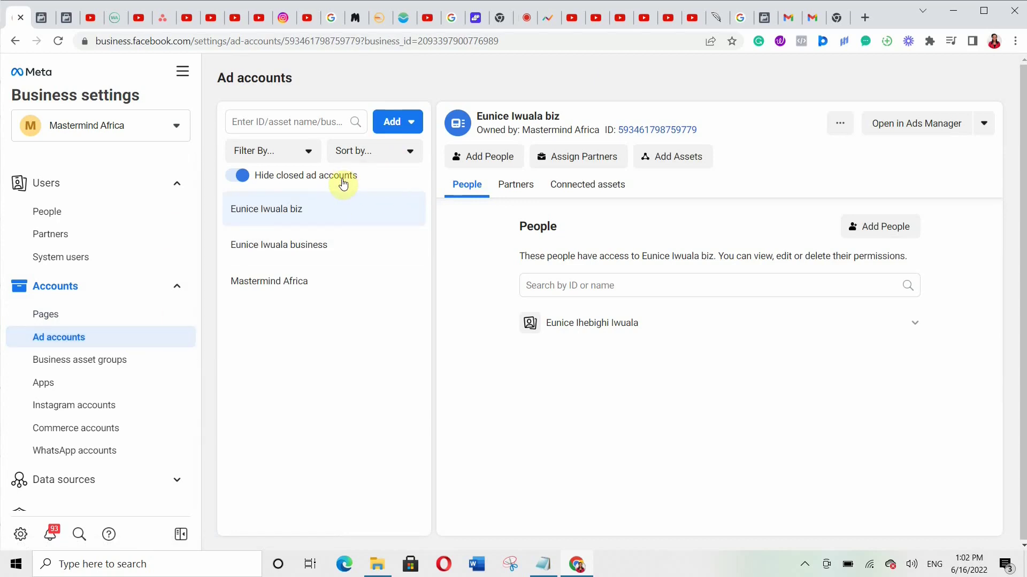
left_click(331, 244)
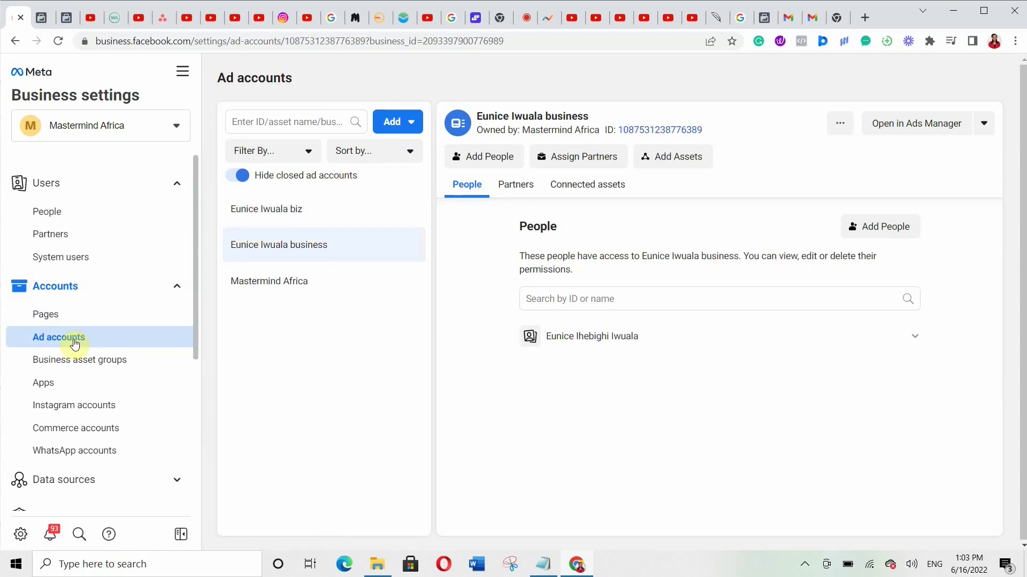
left_click(408, 122)
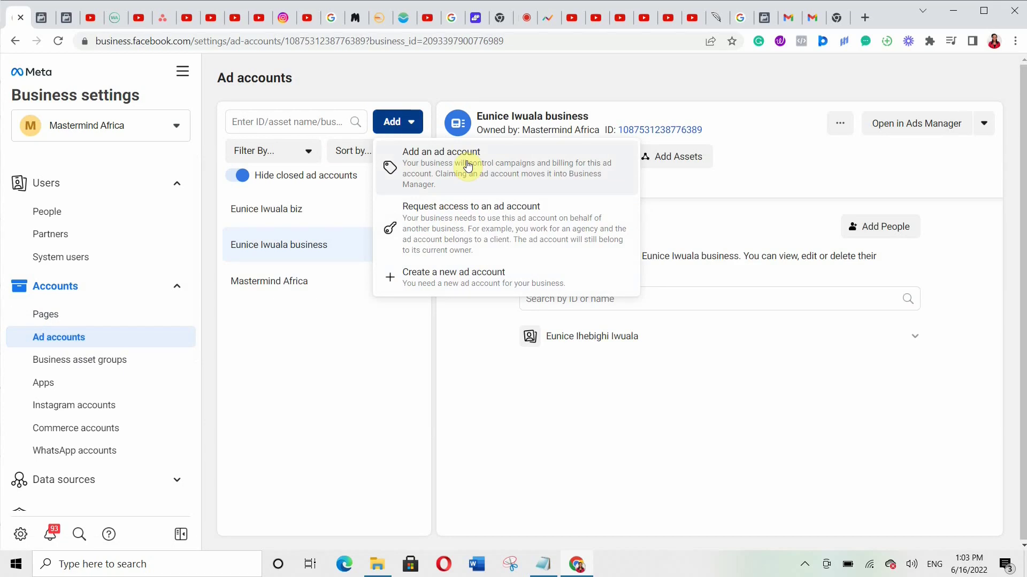
left_click(448, 286)
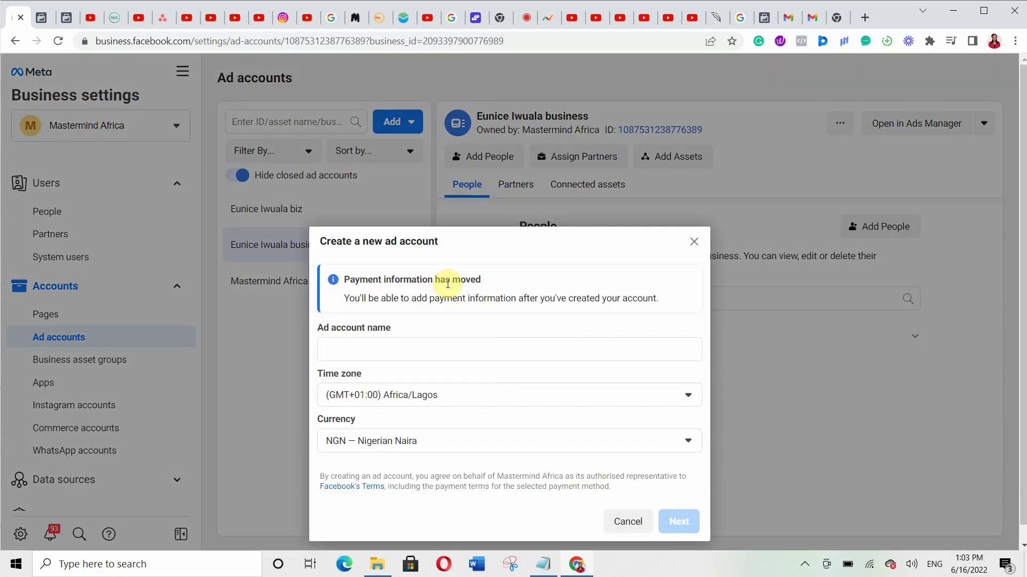
left_click(344, 355)
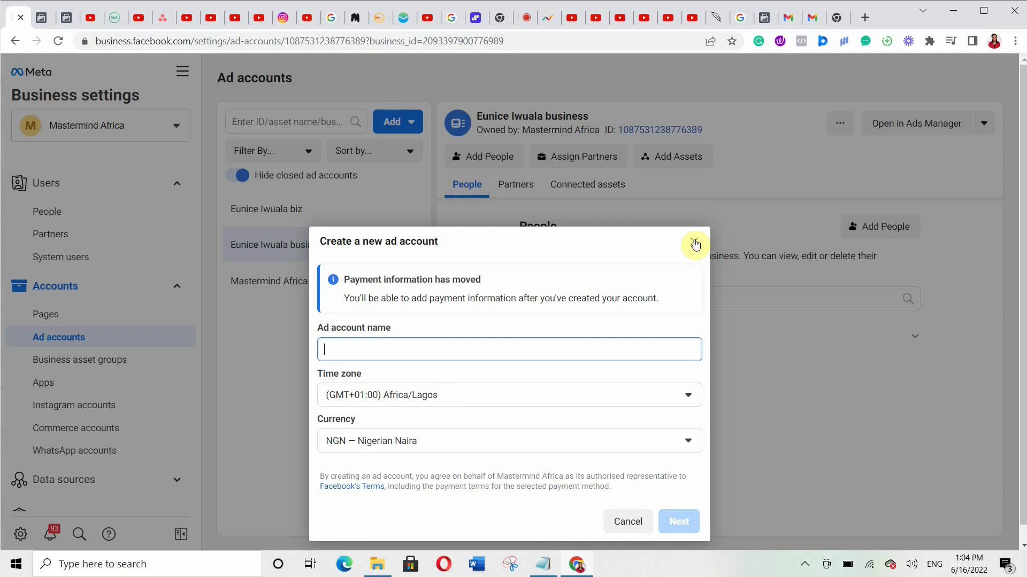
left_click(695, 245)
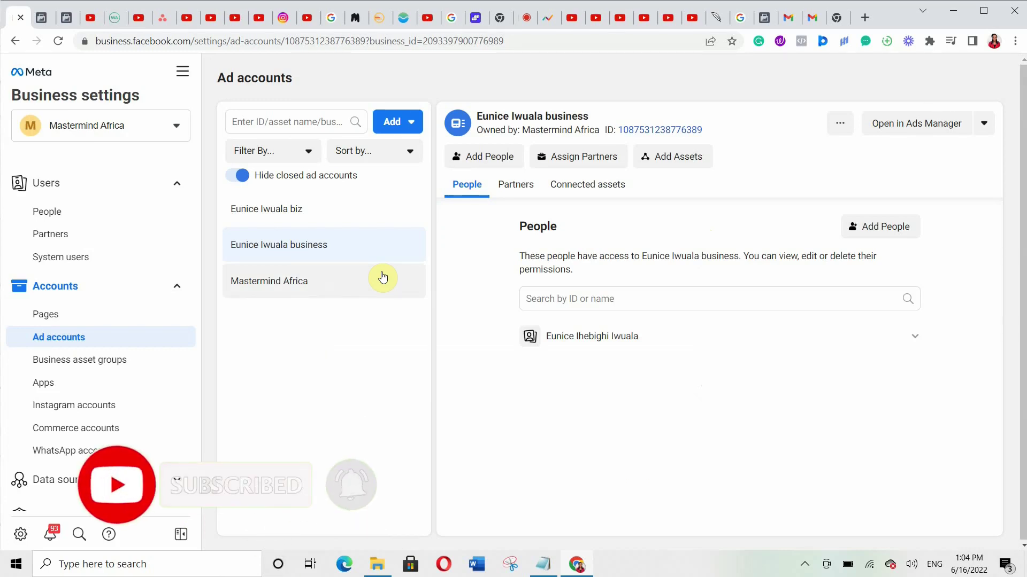
- View the Instagram accounts section and dismiss the Add connection dialog without connecting
left_click(130, 414)
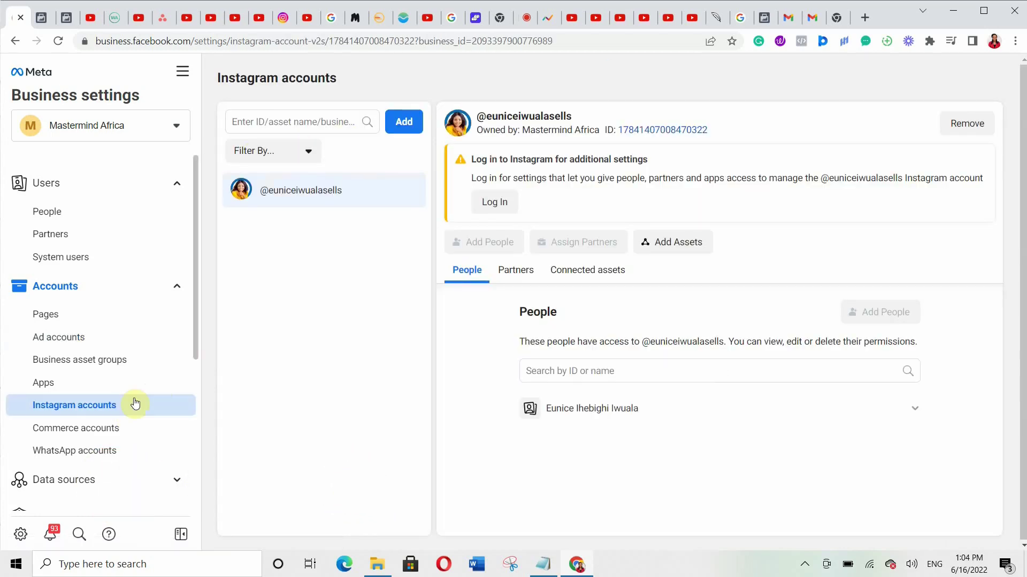
left_click(404, 124)
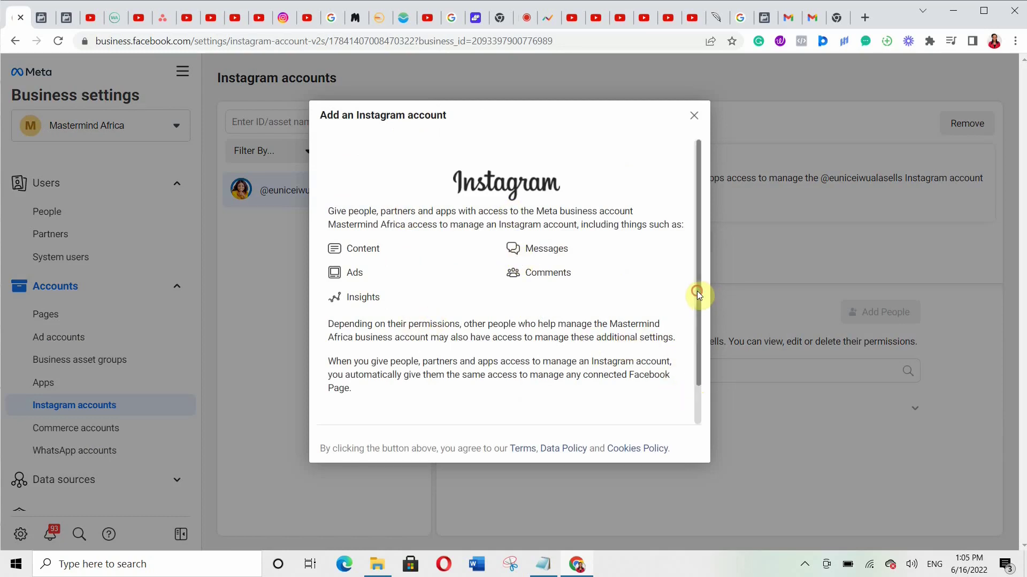
left_click_drag(698, 291, 708, 361)
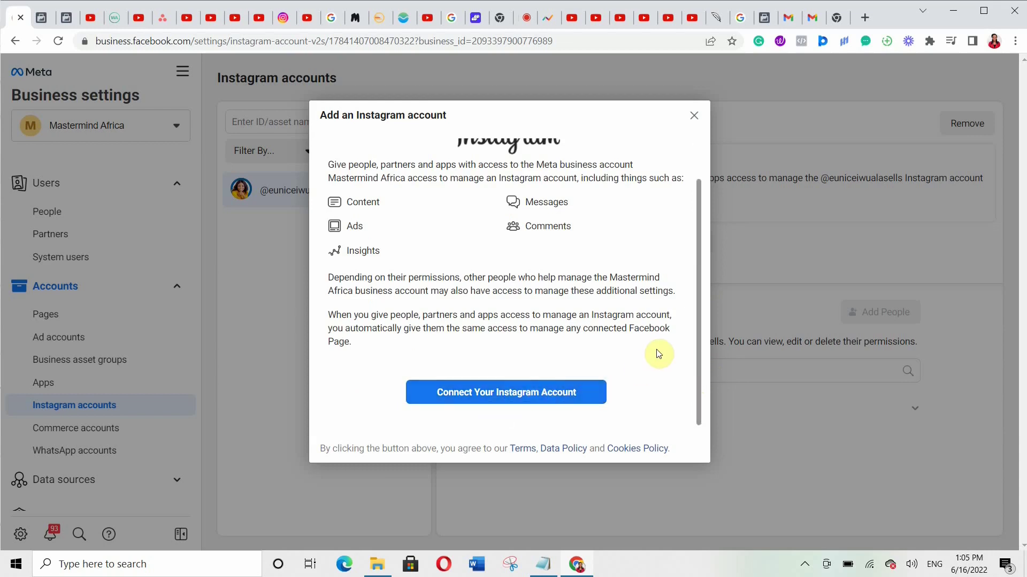
left_click(691, 117)
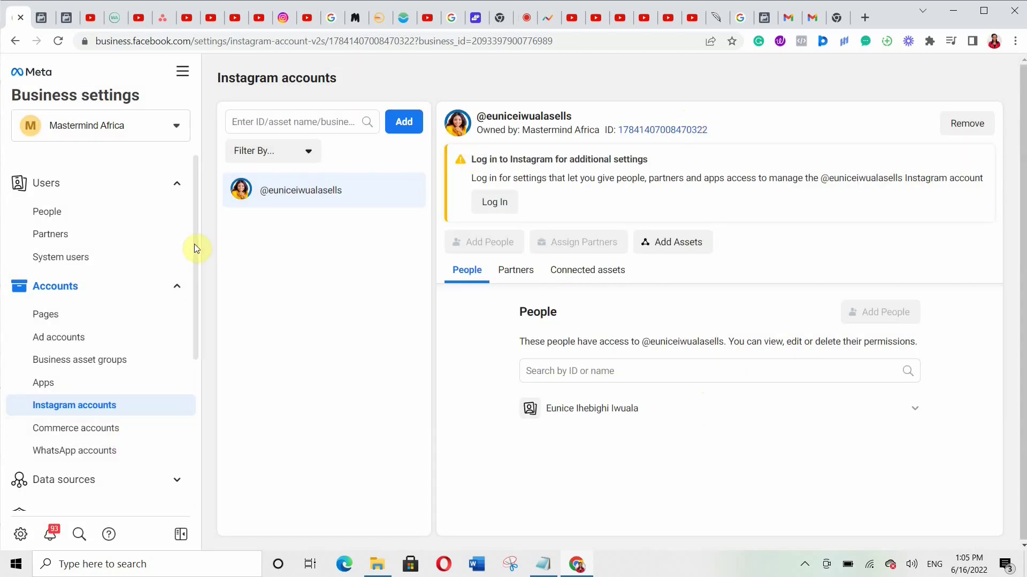
scroll(197, 257, "down", 3)
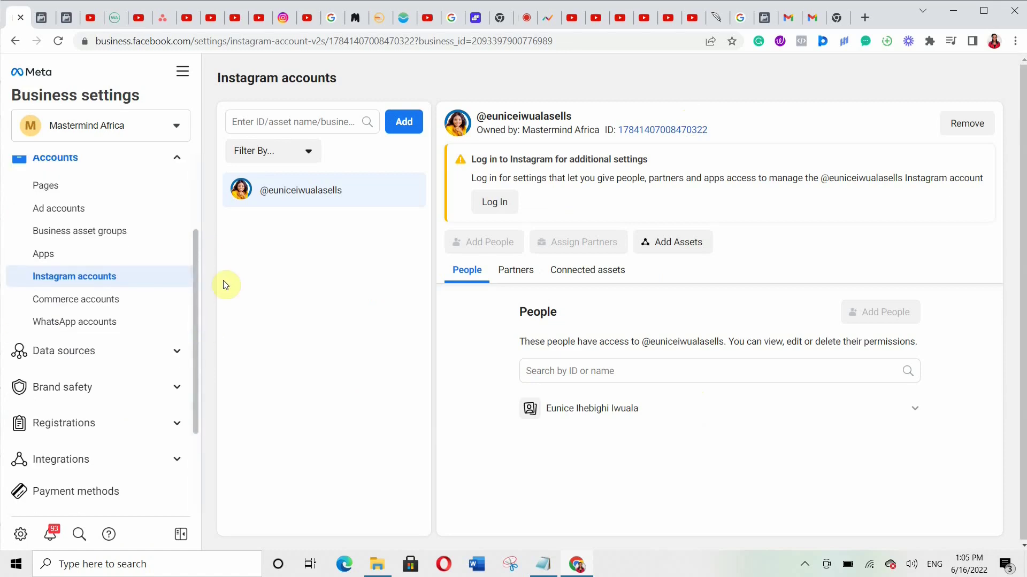
scroll(199, 278, "up", 3)
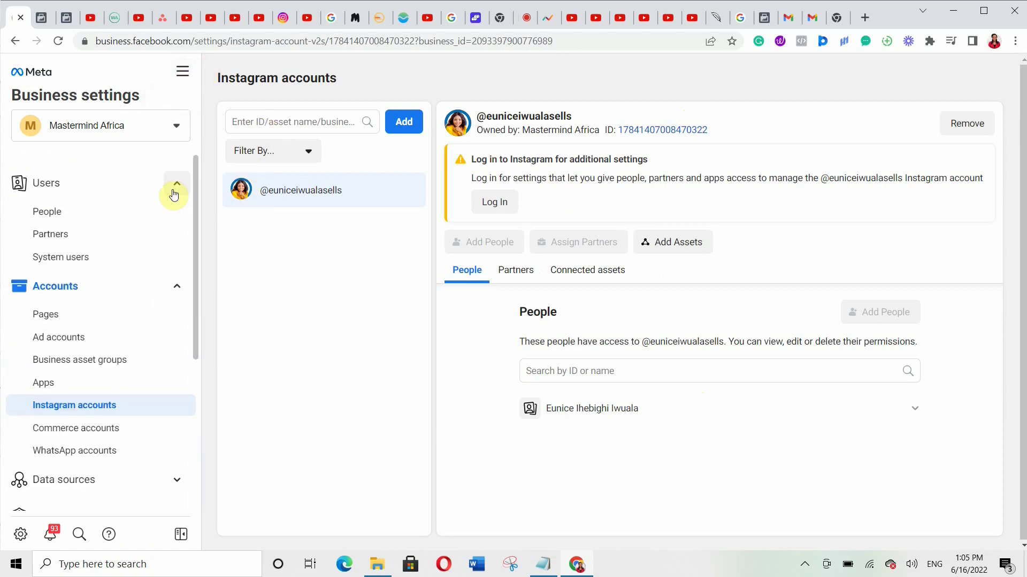
- Go to Ads Manager through the All tools menu
left_click(182, 75)
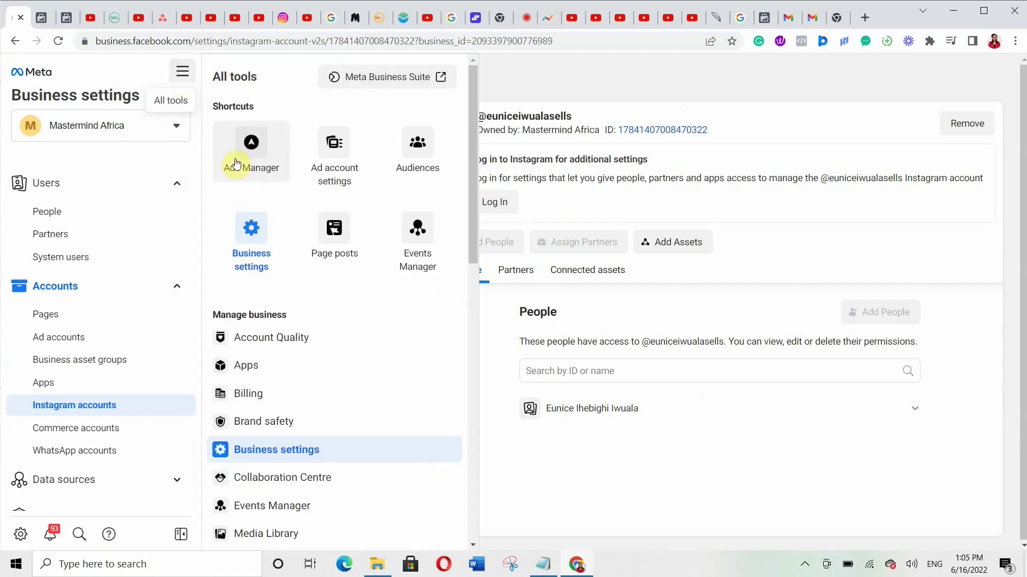
left_click(237, 163)
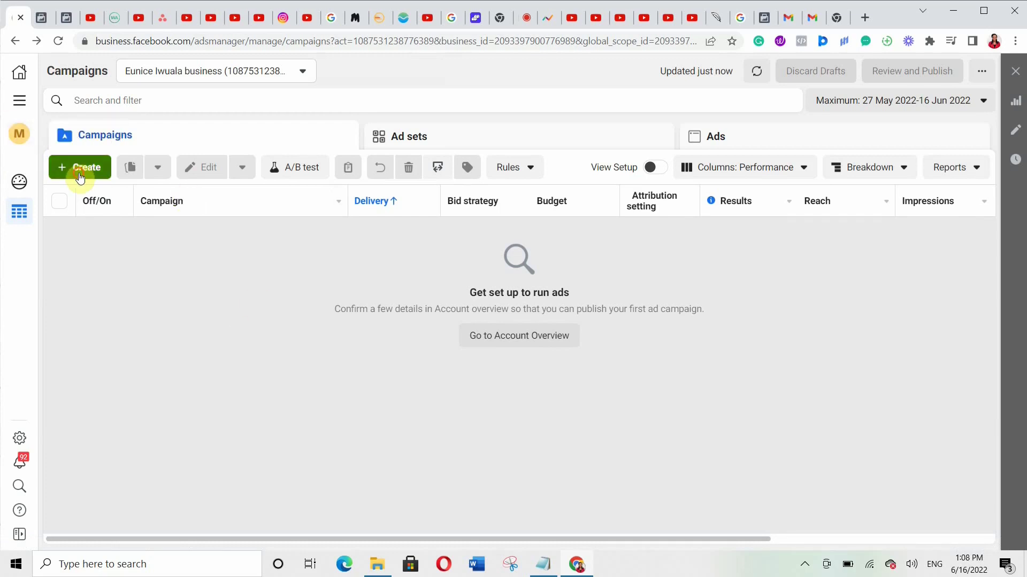
- Start a new campaign with the green + Create button
left_click(79, 170)
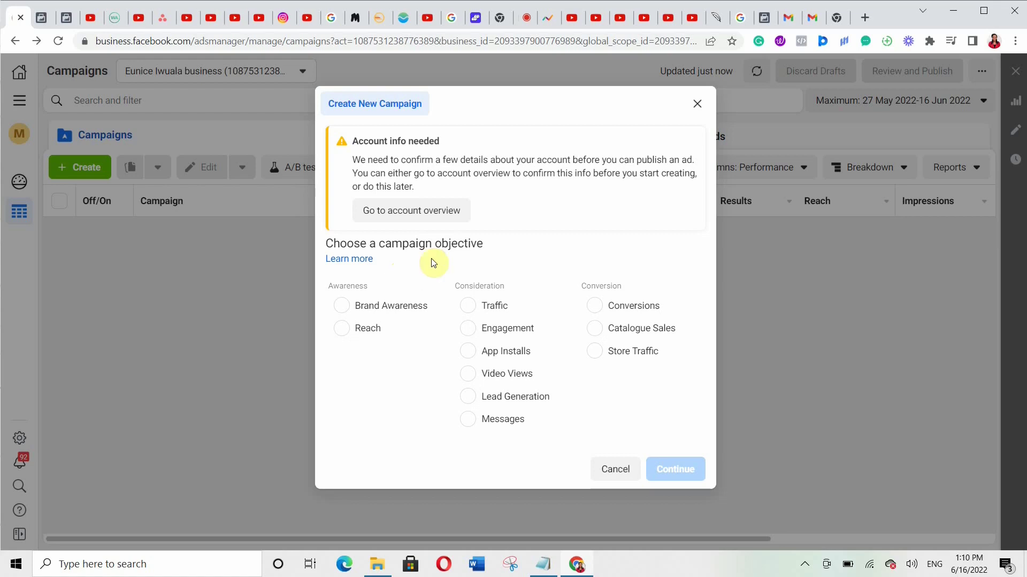
- Choose Traffic as the campaign objective and expand the campaign naming section
left_click(473, 309)
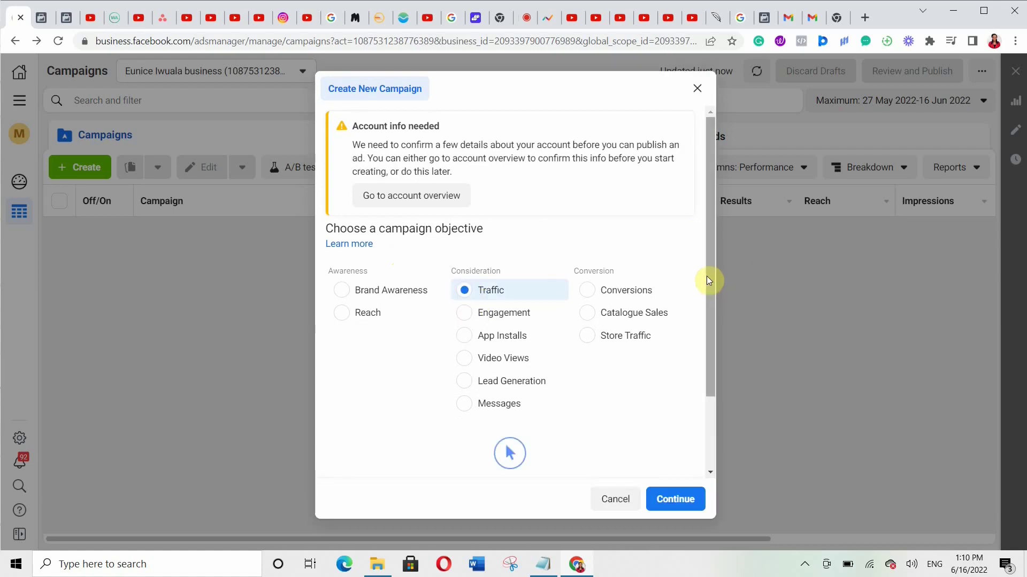
left_click_drag(708, 275, 717, 412)
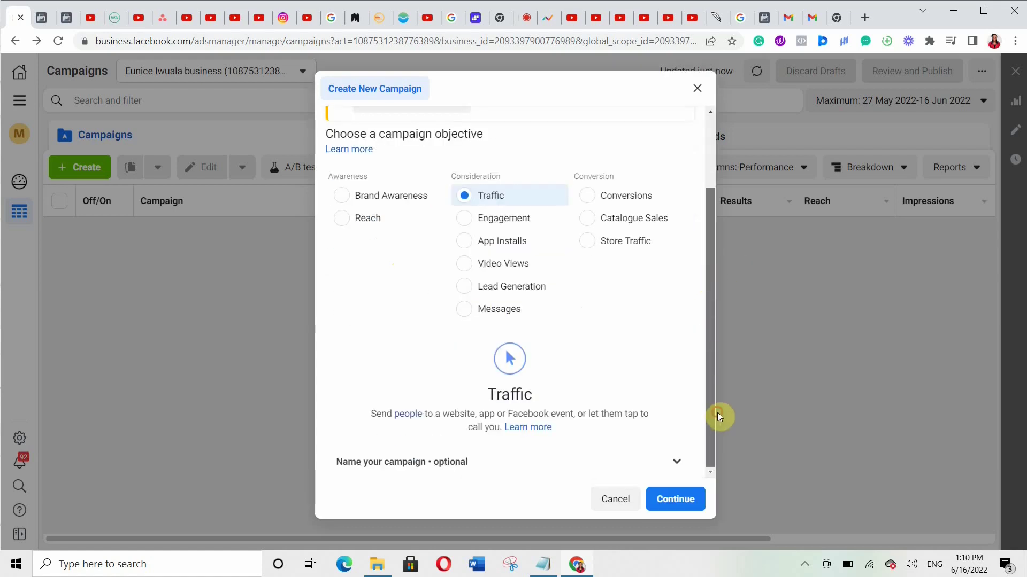
left_click(683, 466)
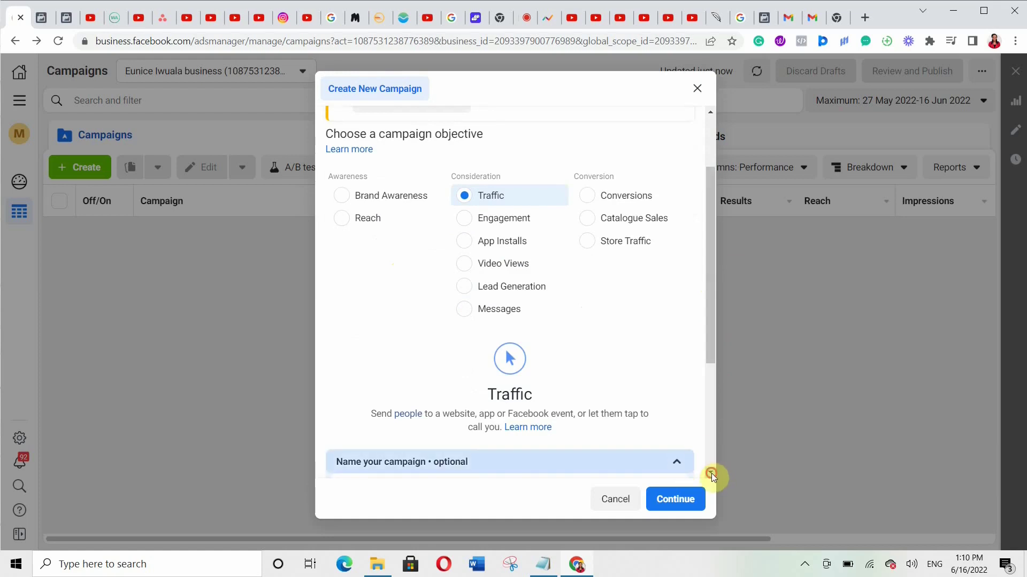
scroll(711, 473, "down", 4)
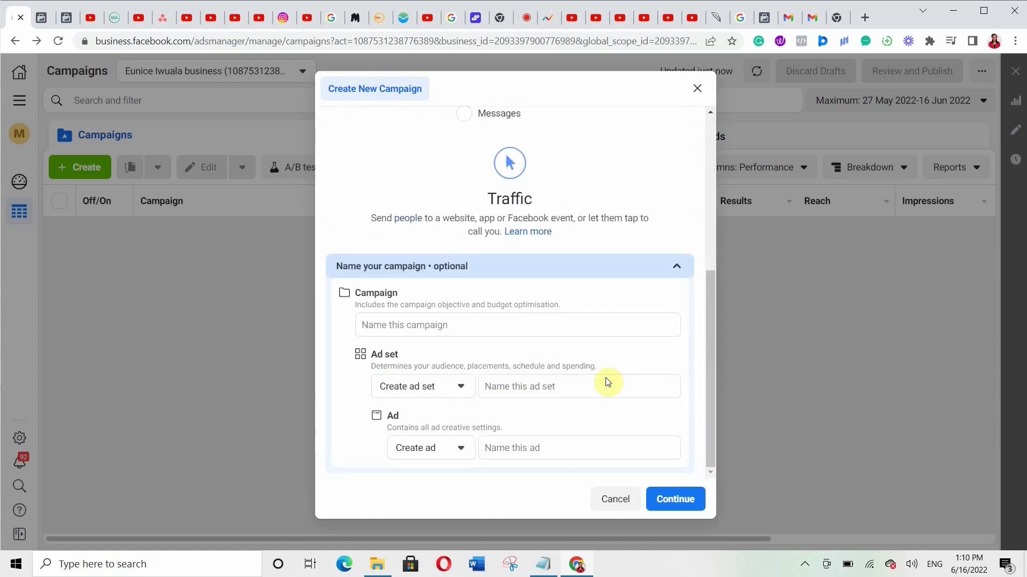
- Name the campaign 'Test traffic Ads' and reuse the same name for the ad set
left_click(396, 328)
type("Test traffic Ads")
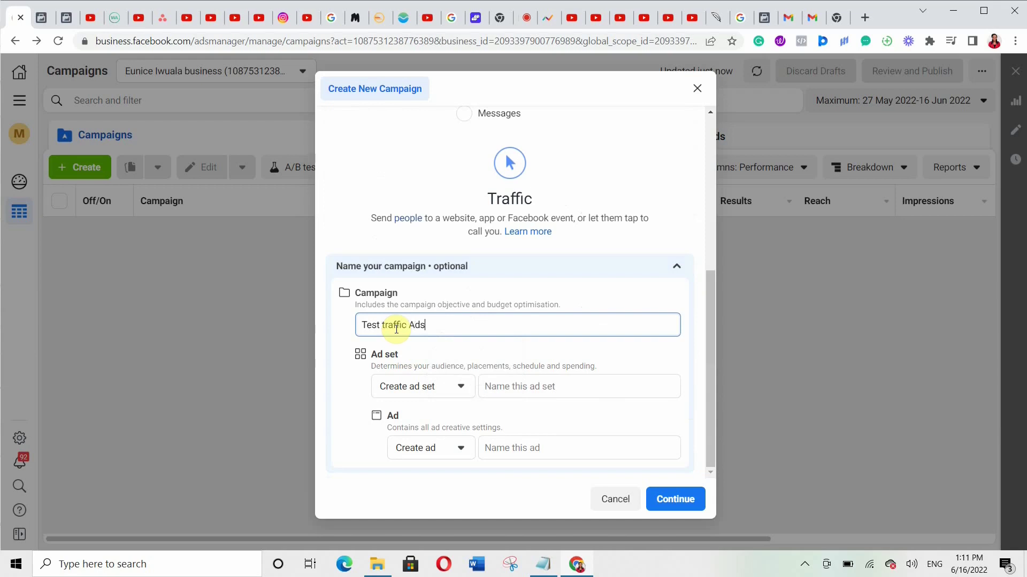
triple_click(372, 326)
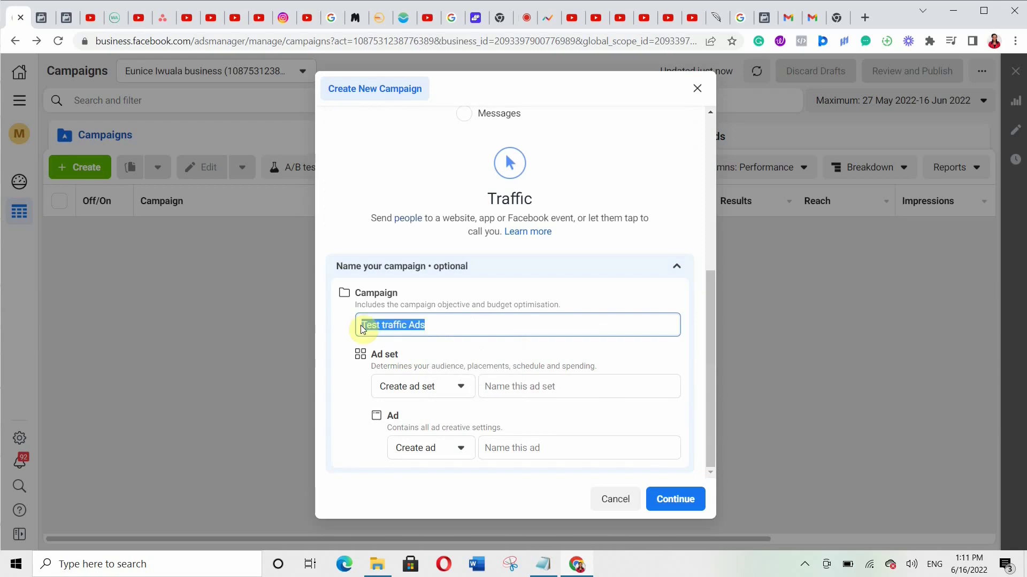
right_click(371, 326)
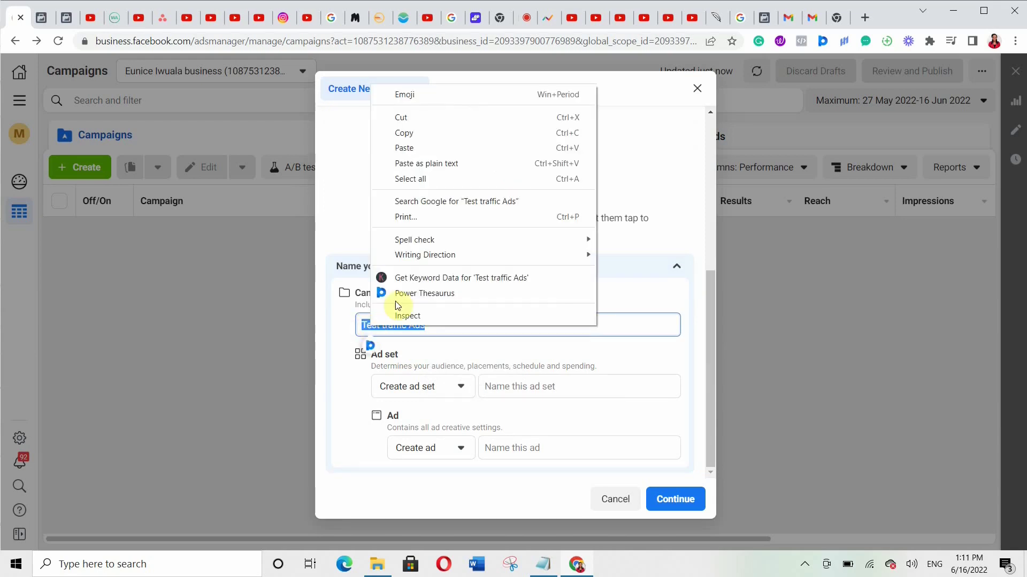
left_click(398, 133)
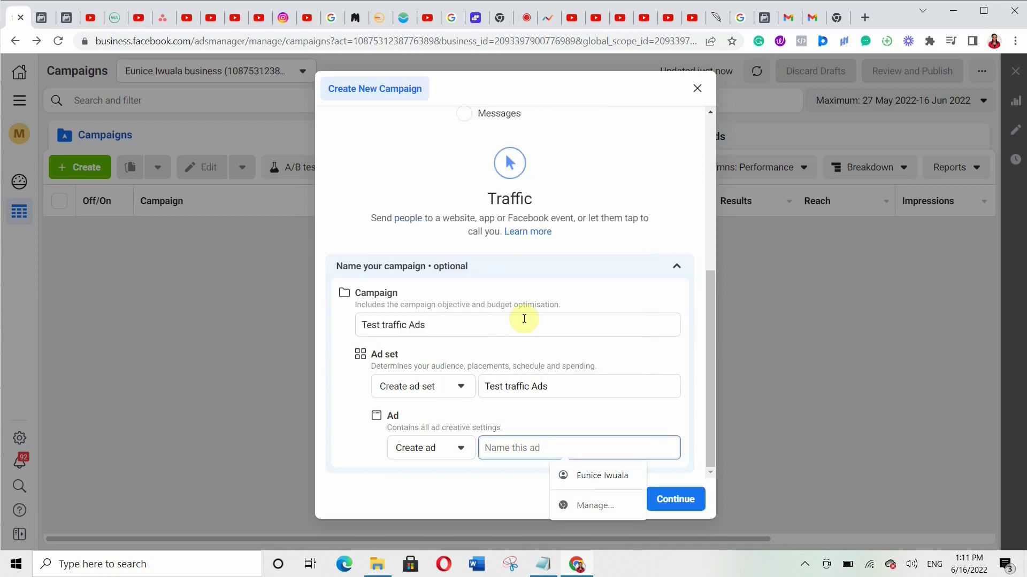
key("ctrl+v")
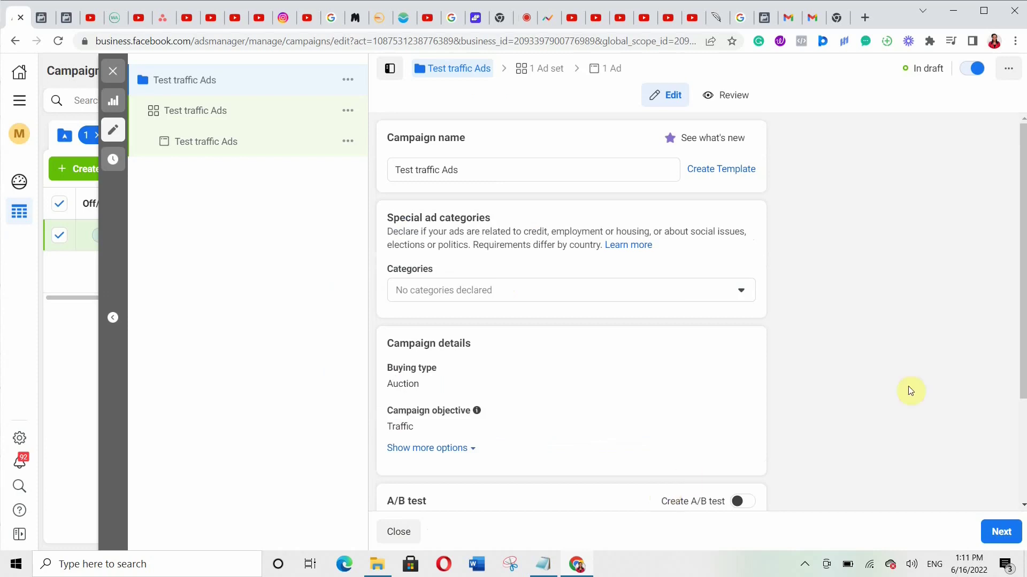
- Keep the default campaign settings and continue to the ad set settings
scroll(829, 453, "down", 3)
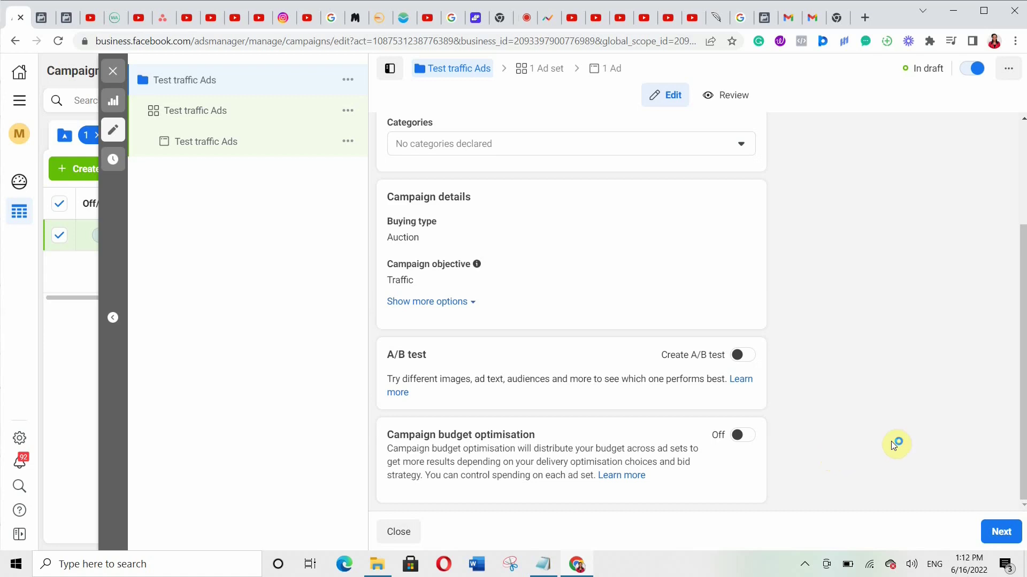
left_click(998, 530)
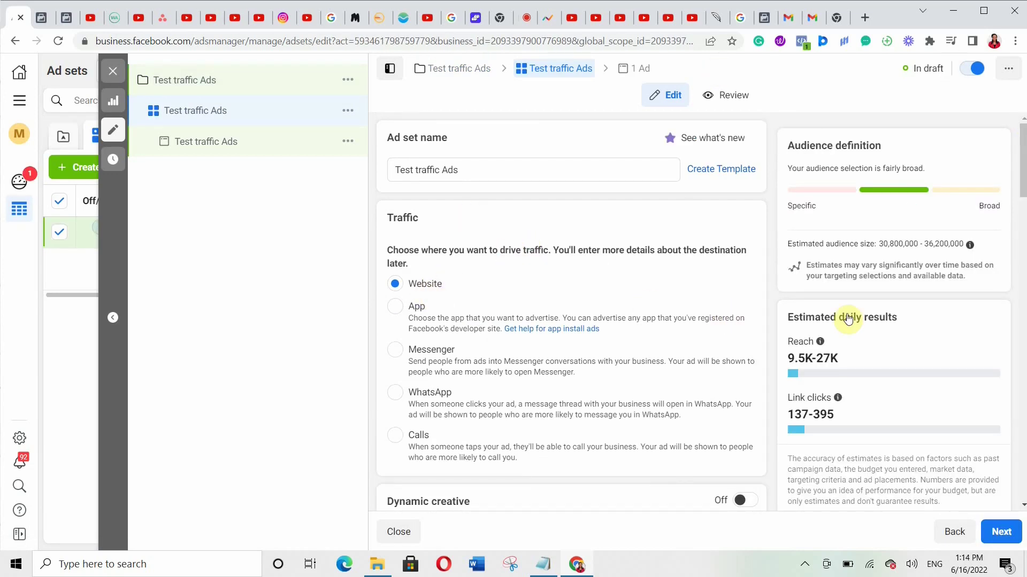
- Replace the ad set's daily budget with ₦2,000
left_click(1022, 505)
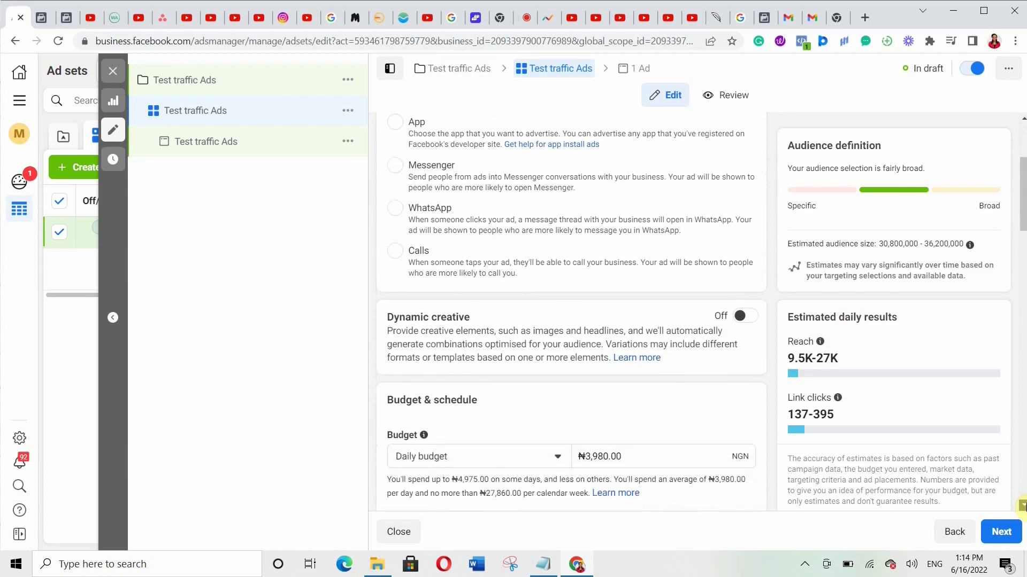
left_click(1023, 506)
left_click(1022, 505)
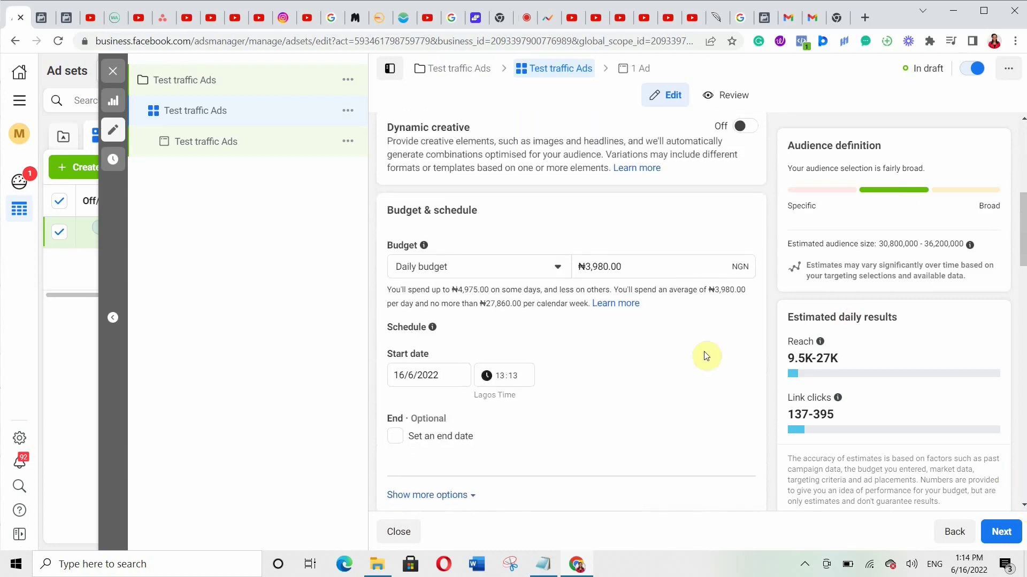
left_click(630, 264)
key("BackSpace")
key("BackSpace")
key("BackSpace")
key("BackSpace")
key("BackSpace")
key("BackSpace")
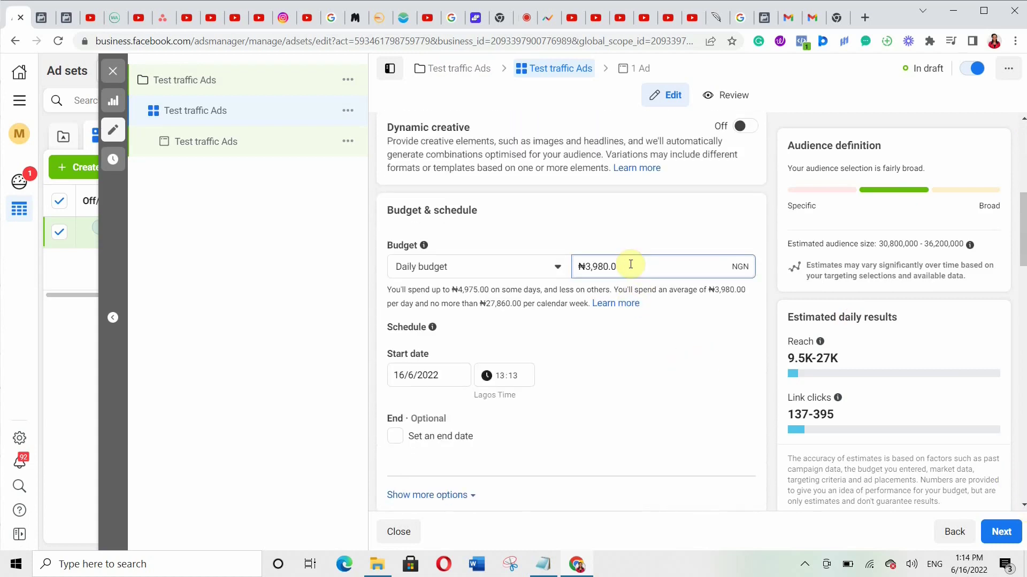
key("BackSpace")
key("BackSpace")
type("2000")
- Leave the schedule open-ended from 16/6/2022 13:13, with no end date
scroll(673, 374, "down", 3)
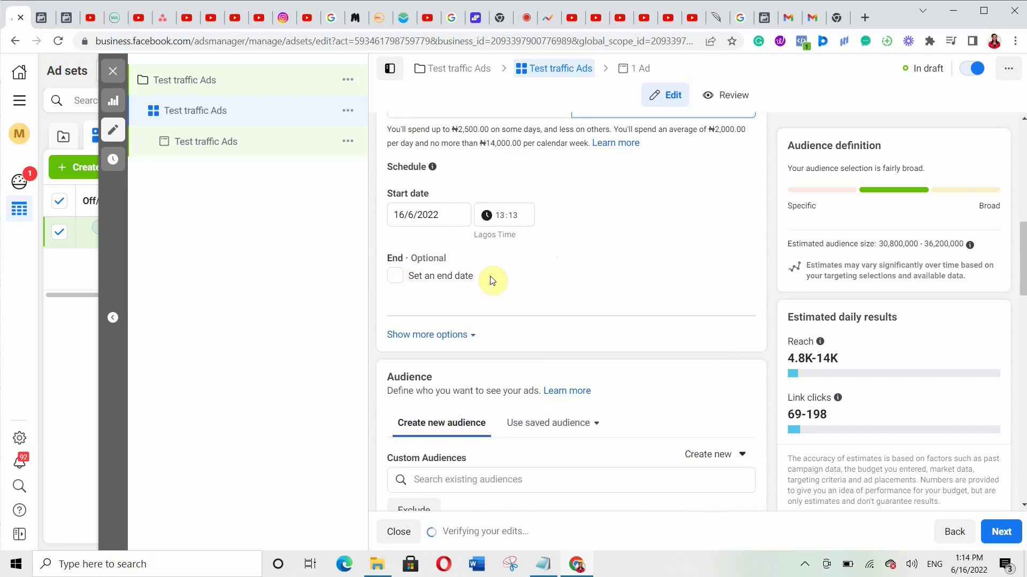
left_click(396, 283)
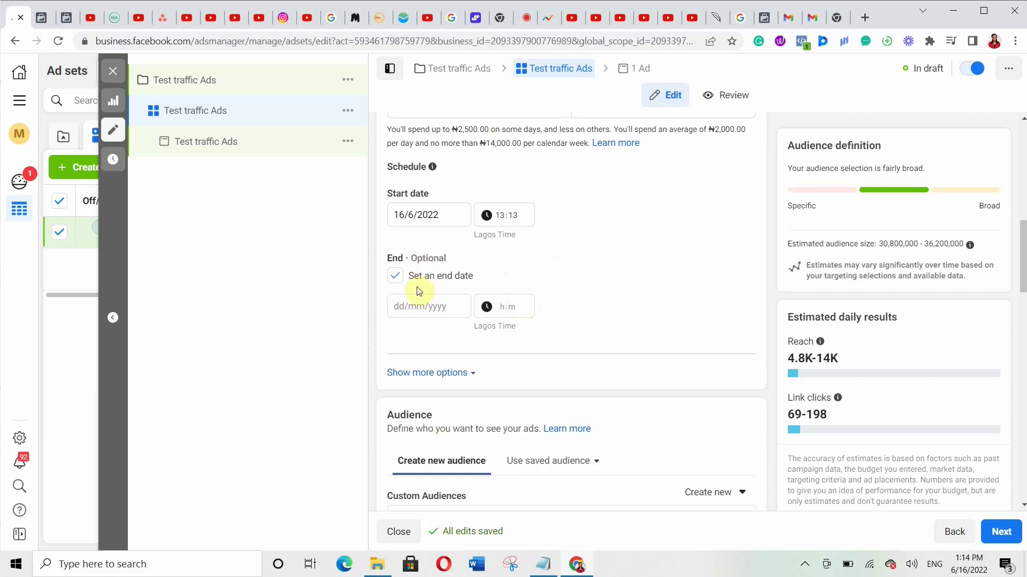
left_click(395, 276)
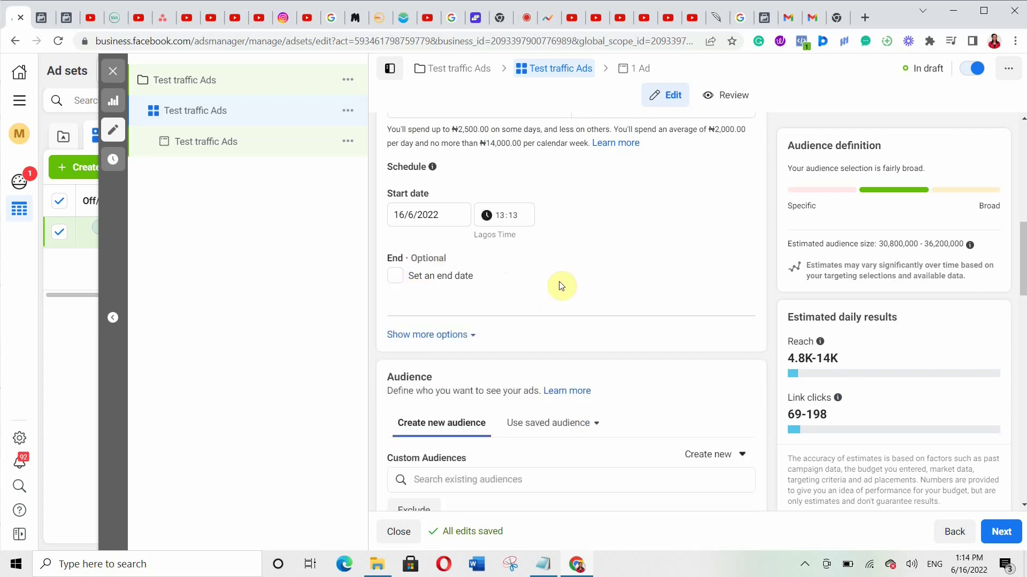
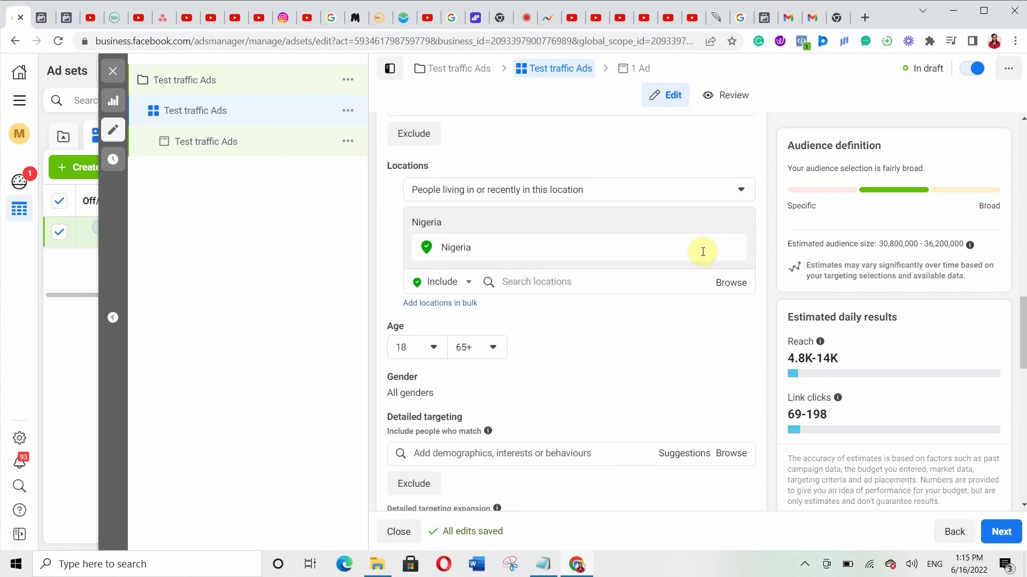
- Remove Nigeria from the targeted locations and add Lagos and Abuja instead
left_click(614, 276)
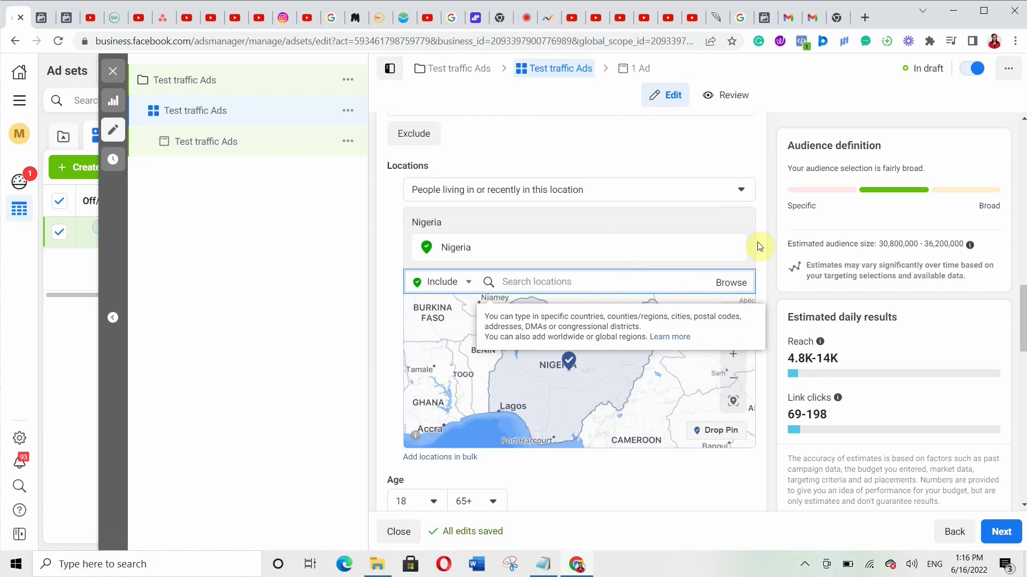
left_click(740, 252)
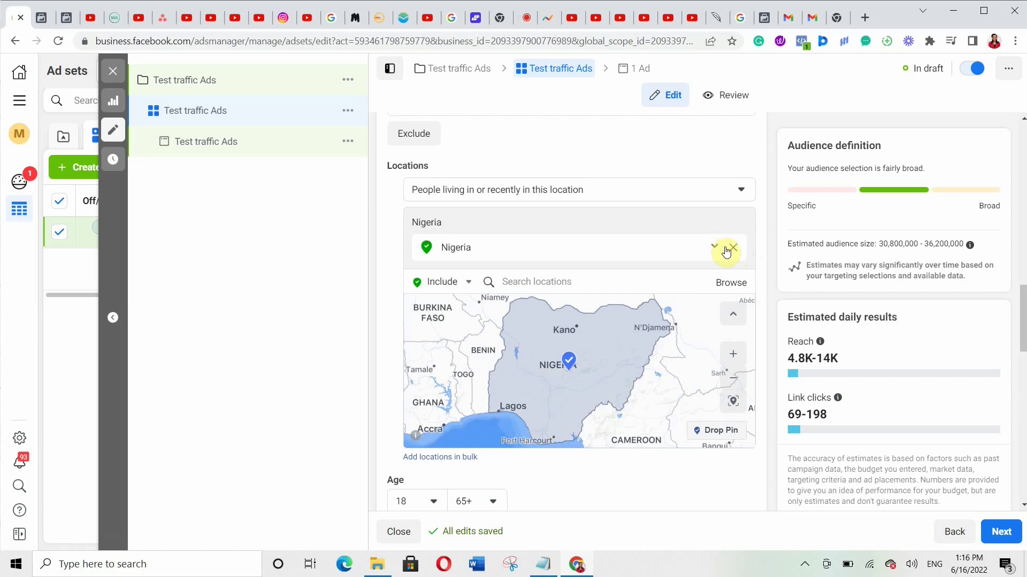
left_click(732, 250)
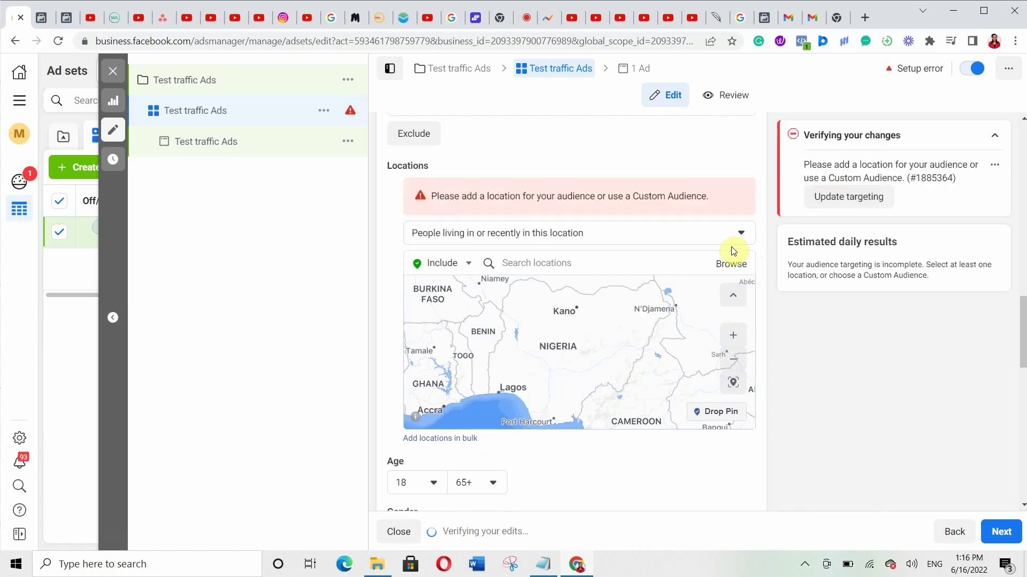
left_click(511, 264)
type("l")
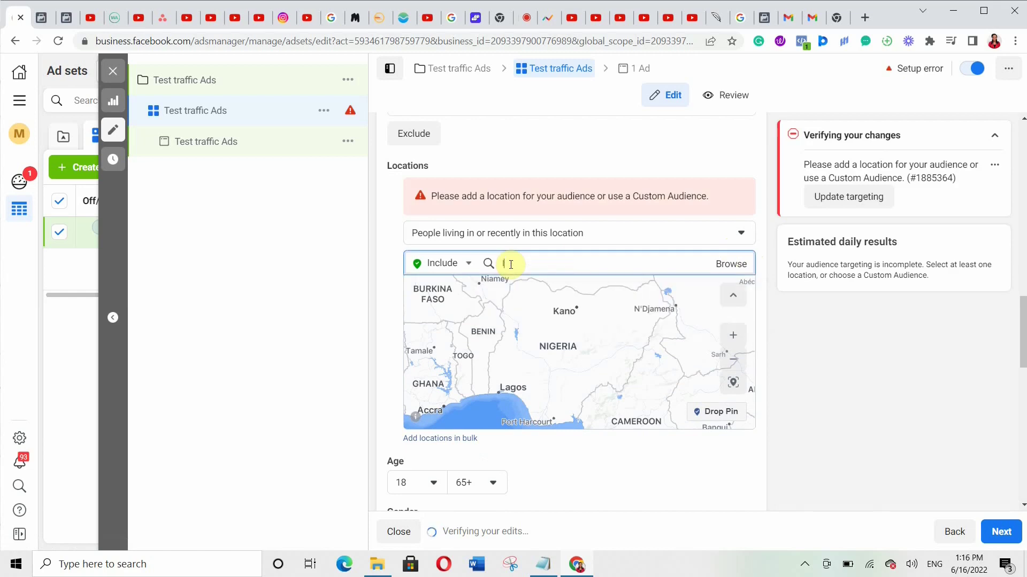
type("agos")
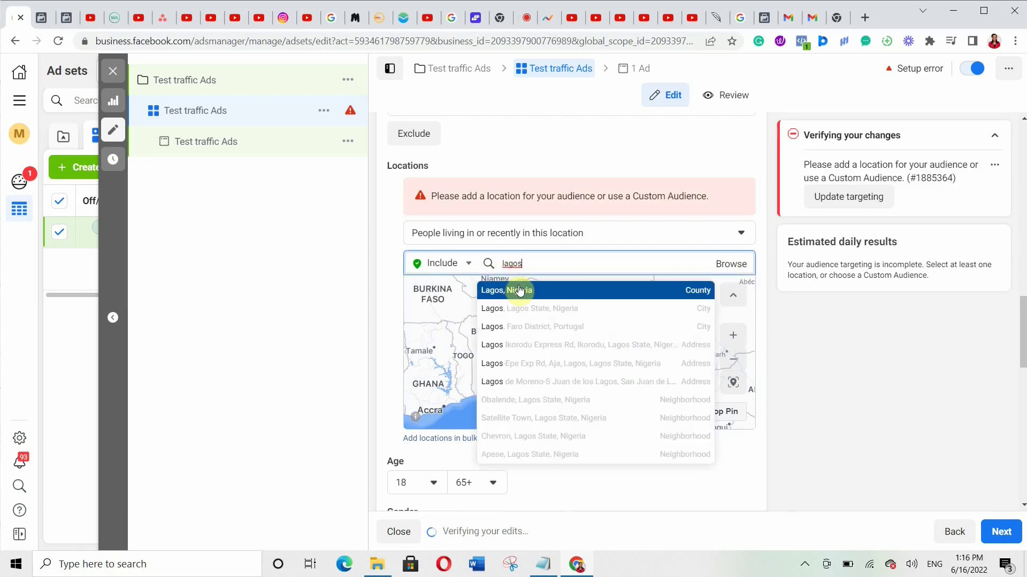
left_click(516, 290)
type("abuja")
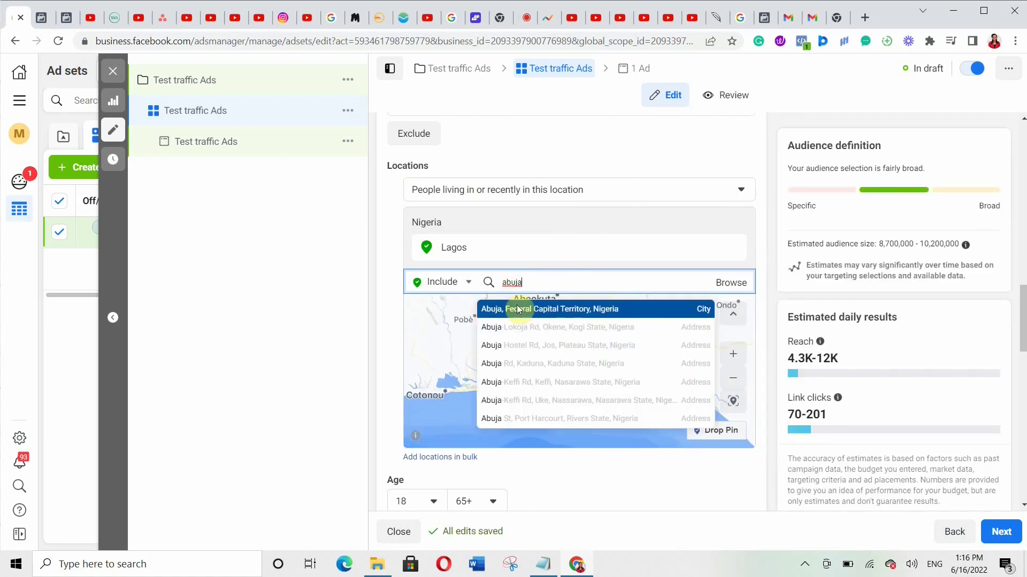
left_click(519, 315)
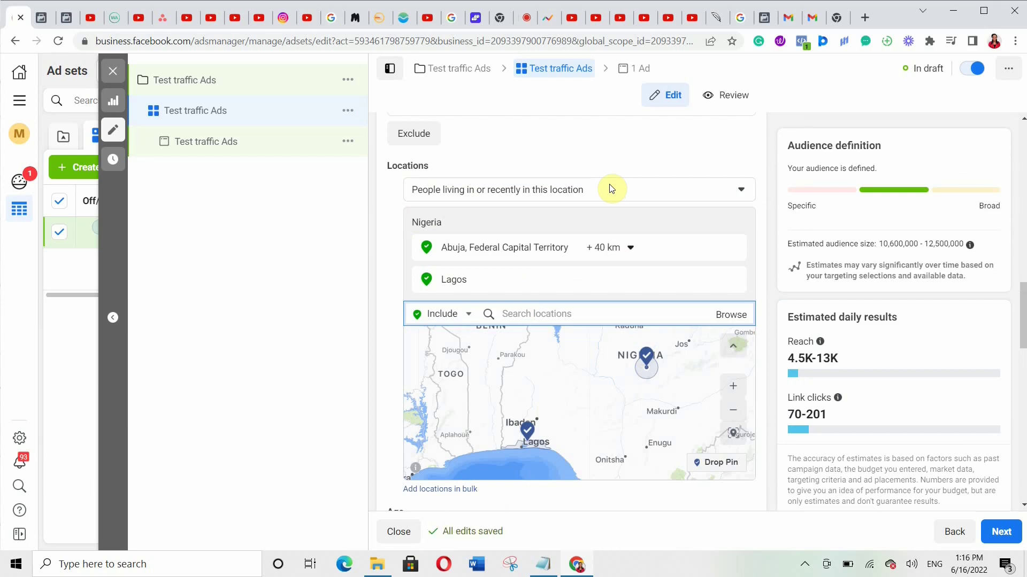
- Limit location targeting to people living in Lagos and Abuja
left_click(611, 189)
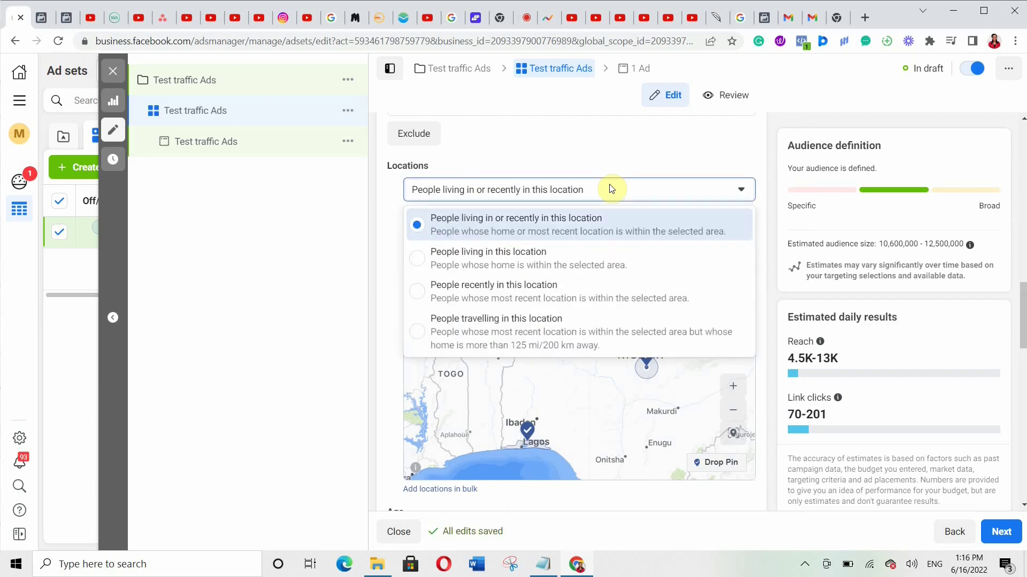
left_click(500, 249)
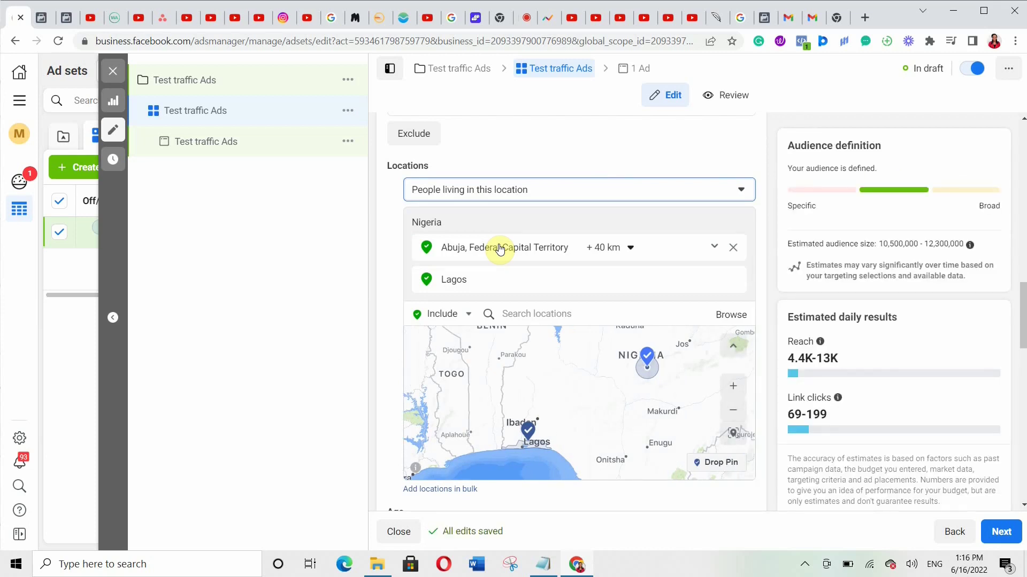
left_click_drag(1023, 331, 1022, 377)
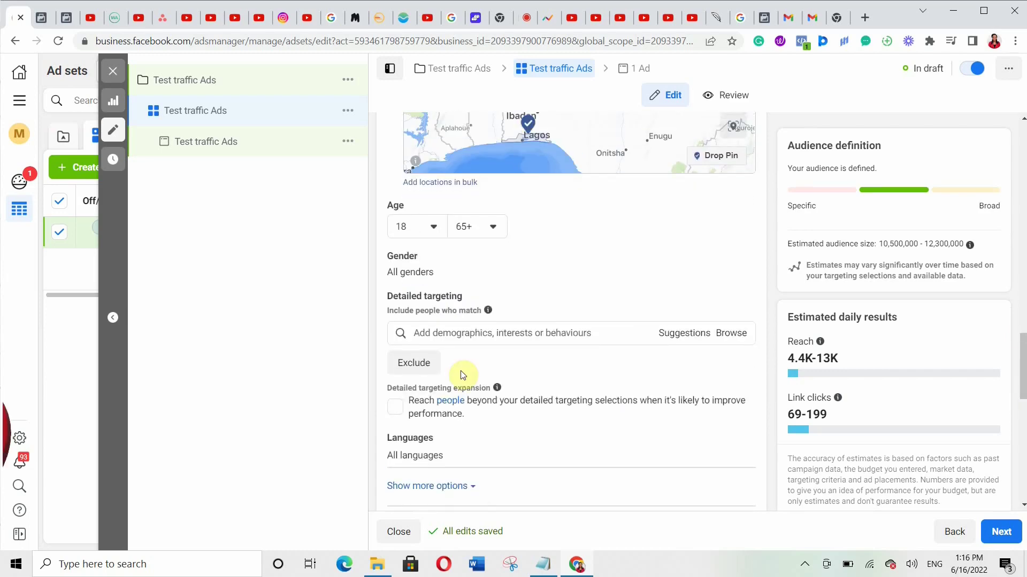
- Set the minimum age to 24 and restrict gender to women only
left_click(433, 229)
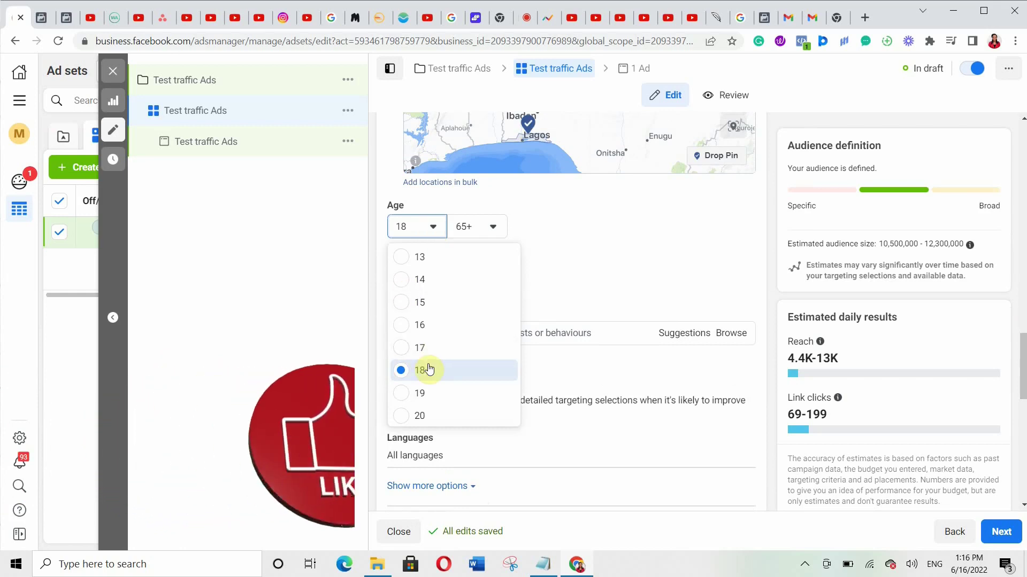
scroll(429, 369, "down", 2)
scroll(429, 369, "down", 2)
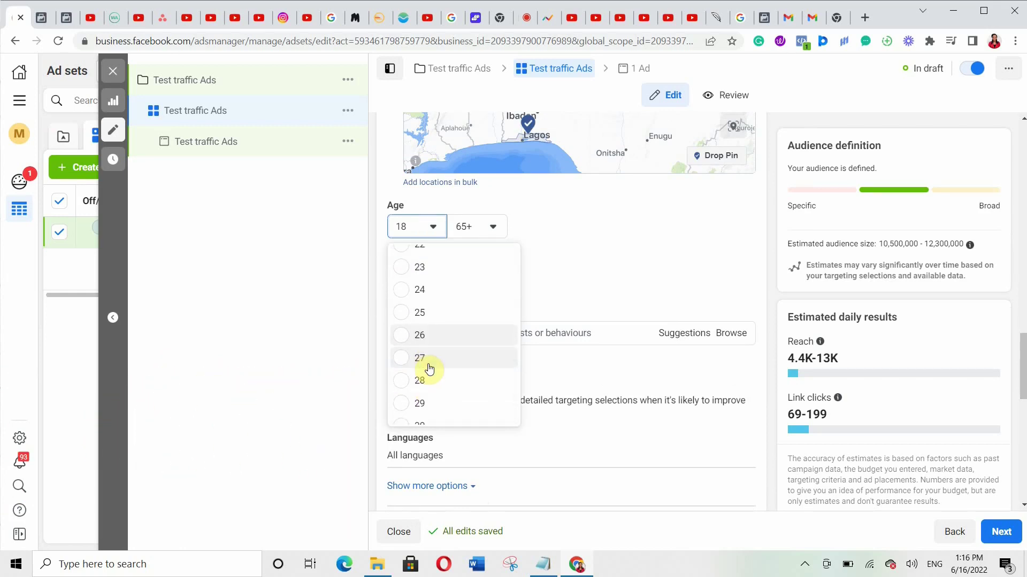
left_click(404, 299)
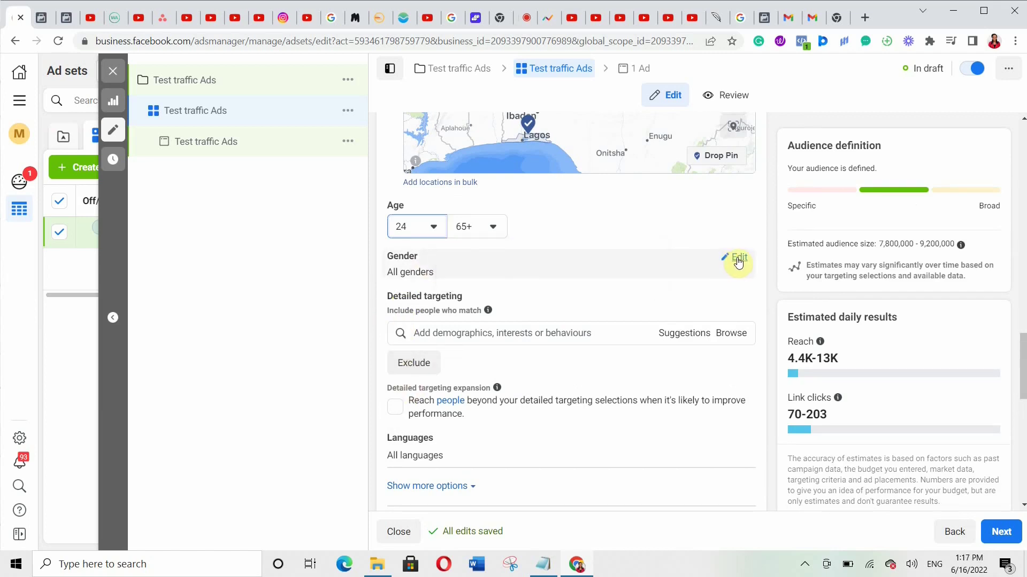
left_click(737, 261)
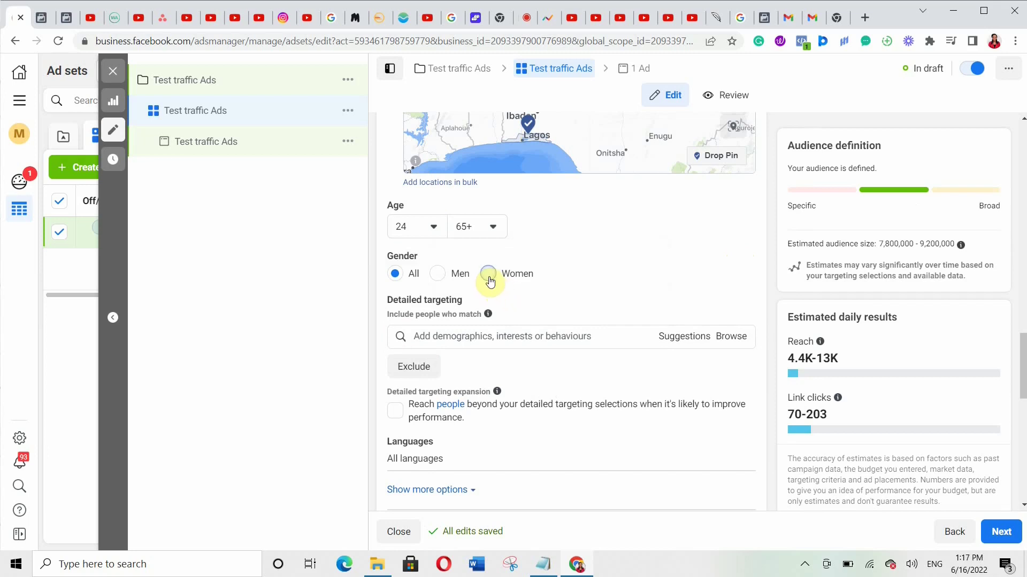
left_click(488, 275)
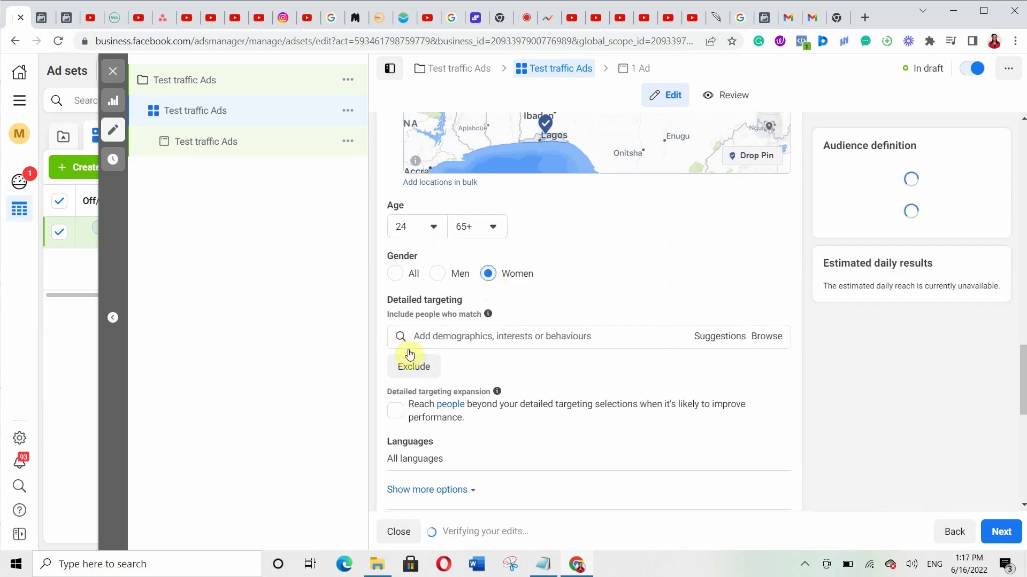
left_click(432, 337)
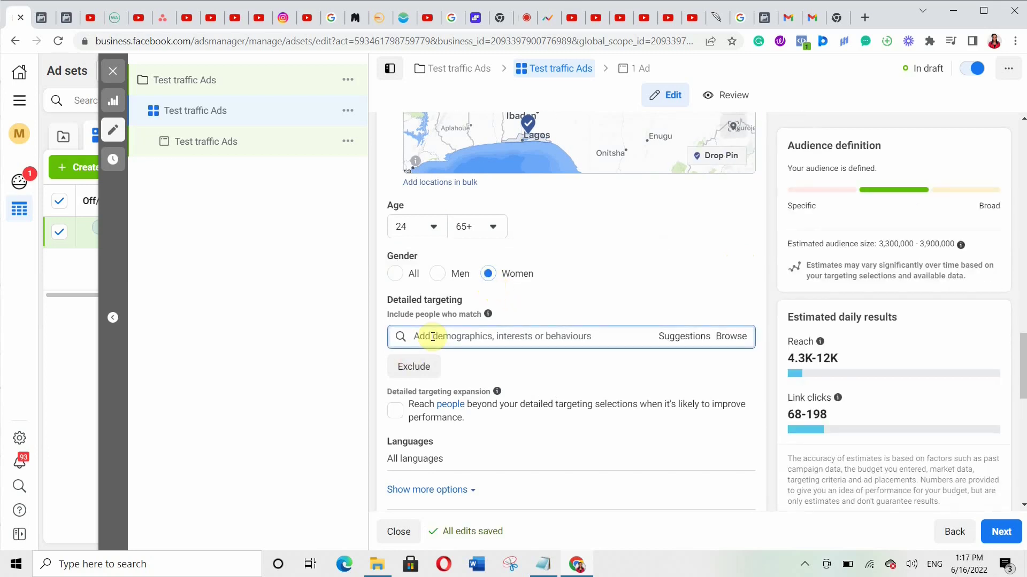
- Add Women's clothing, Fashion accessories, Luxury goods and Handbags as detailed-targeting interests
type("wom")
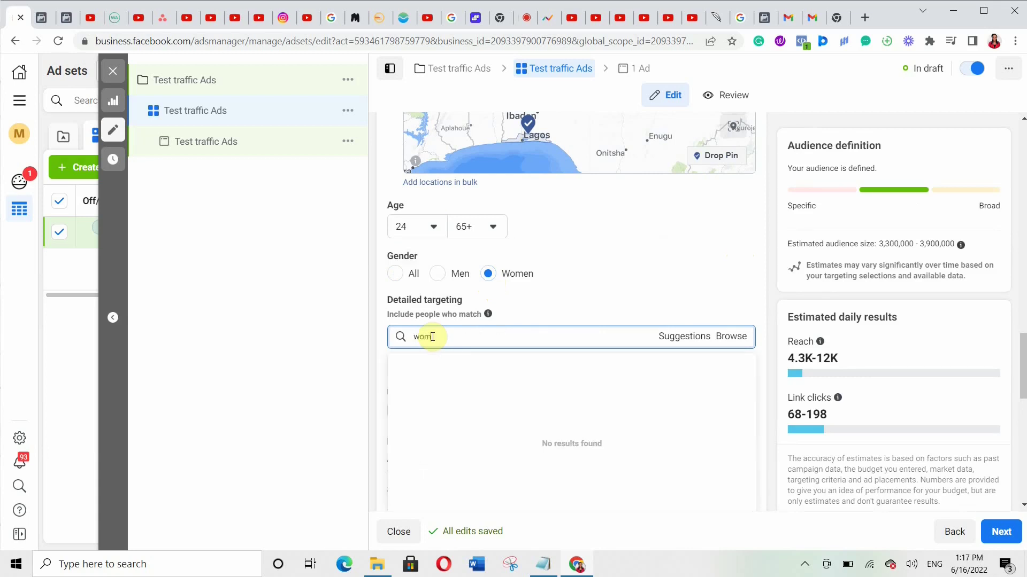
type("en clothing")
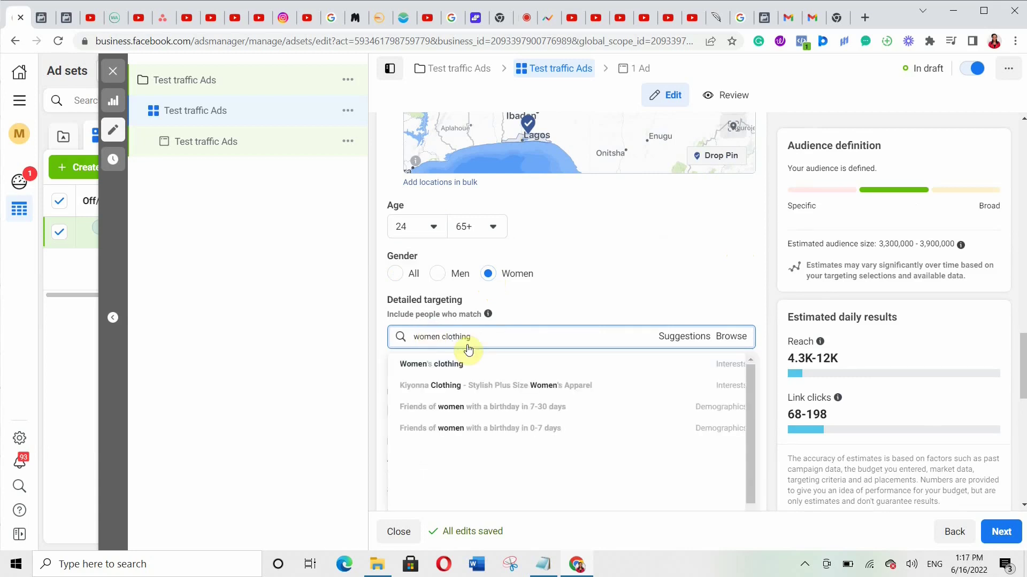
left_click(442, 359)
scroll(1023, 380, "down", 3)
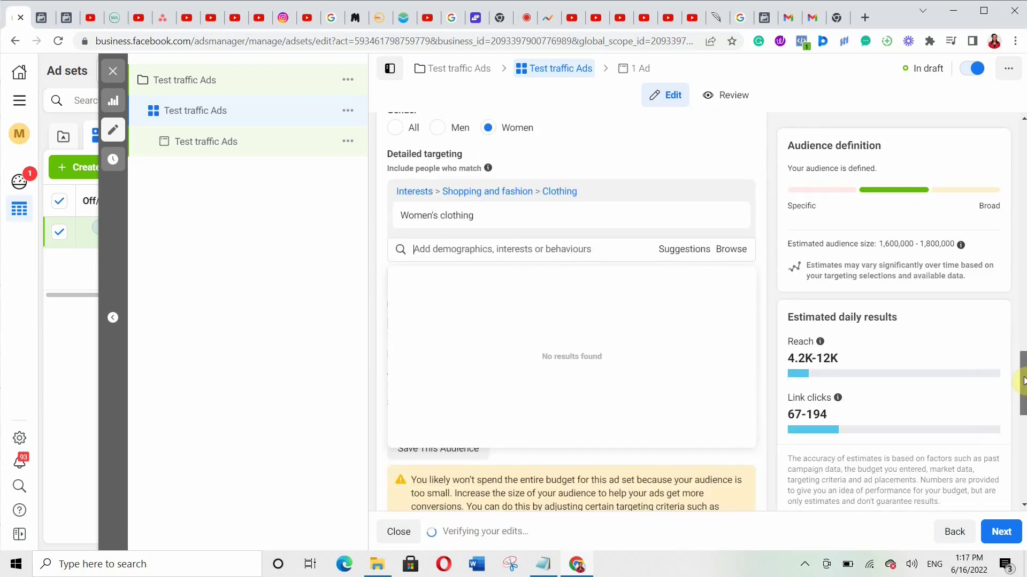
left_click(489, 257)
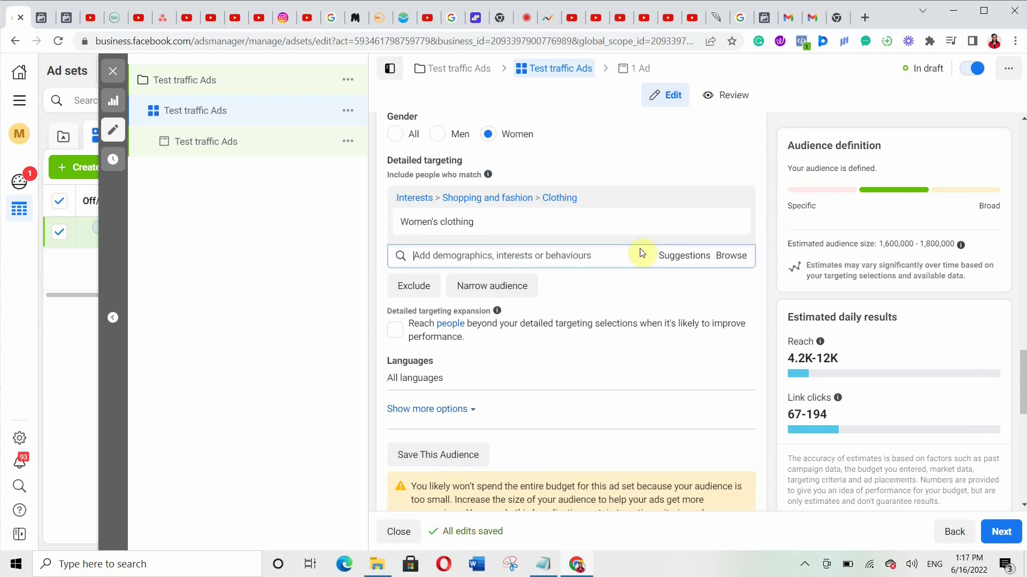
left_click(678, 256)
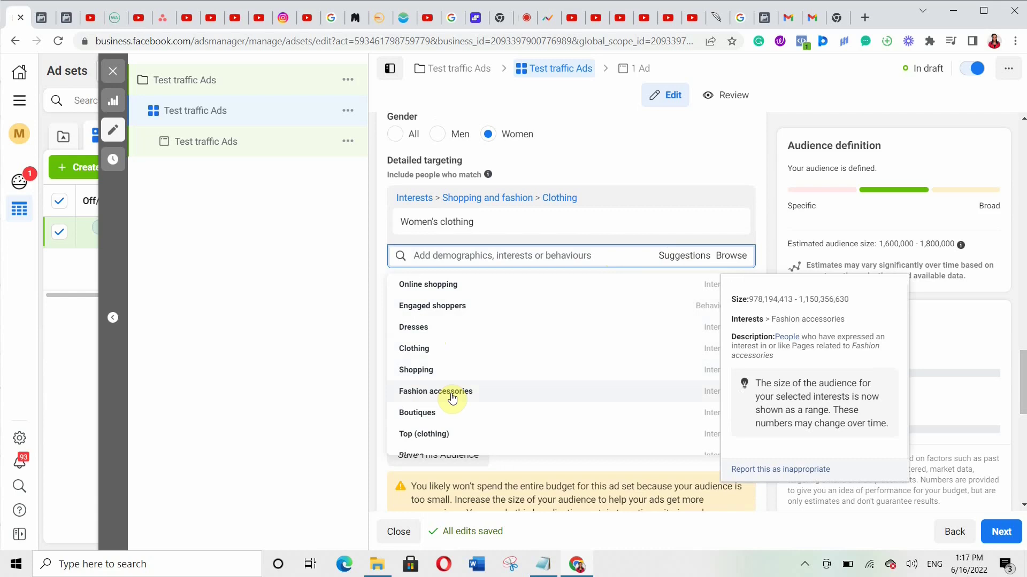
left_click(452, 394)
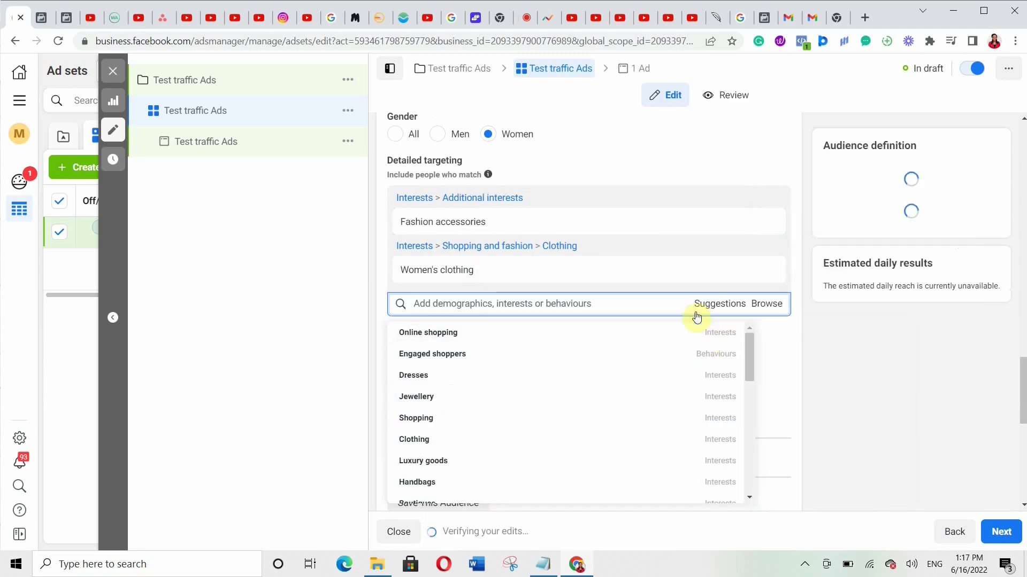
left_click_drag(749, 338, 747, 371)
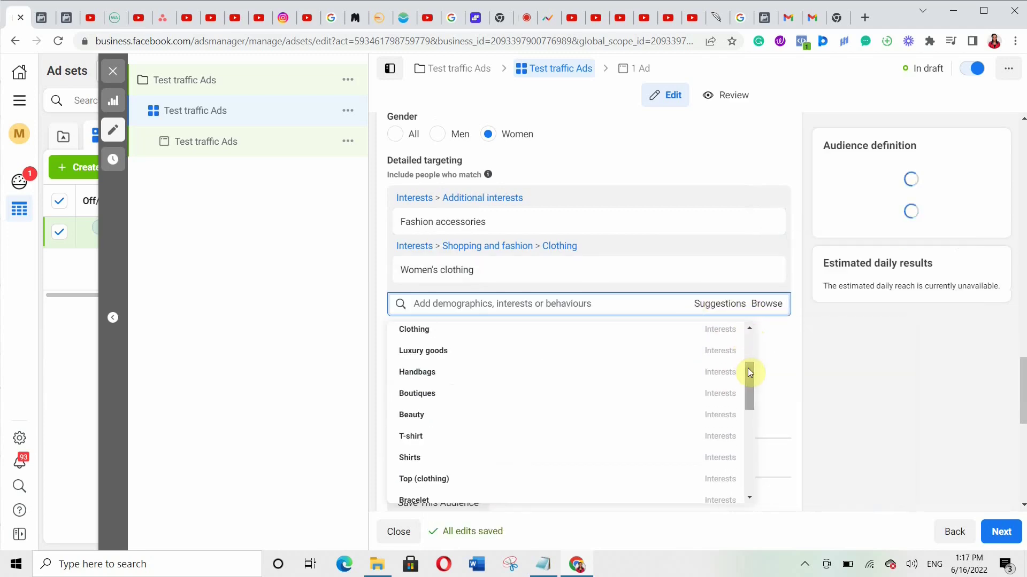
left_click(505, 353)
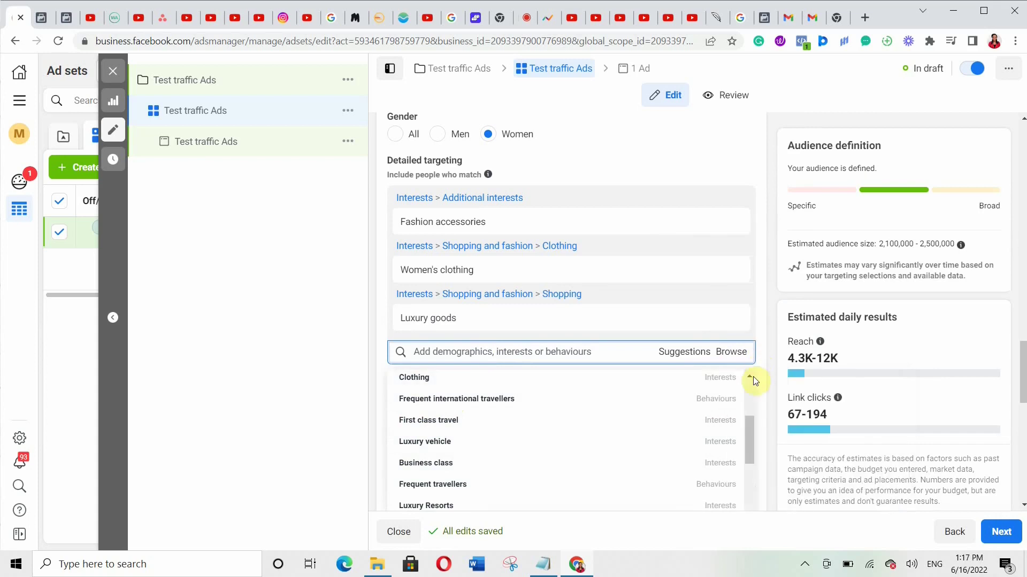
left_click_drag(752, 429, 737, 461)
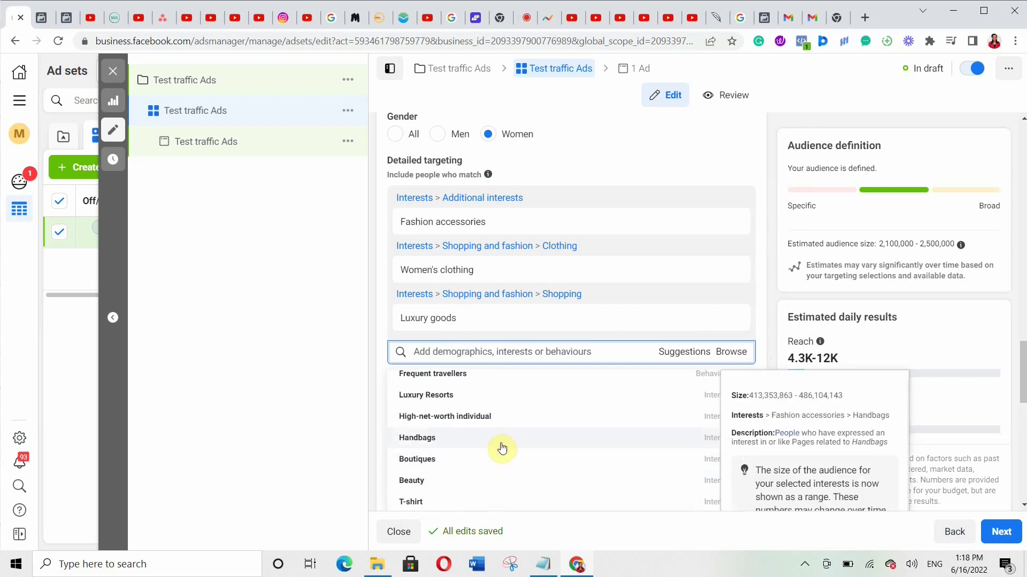
left_click(502, 445)
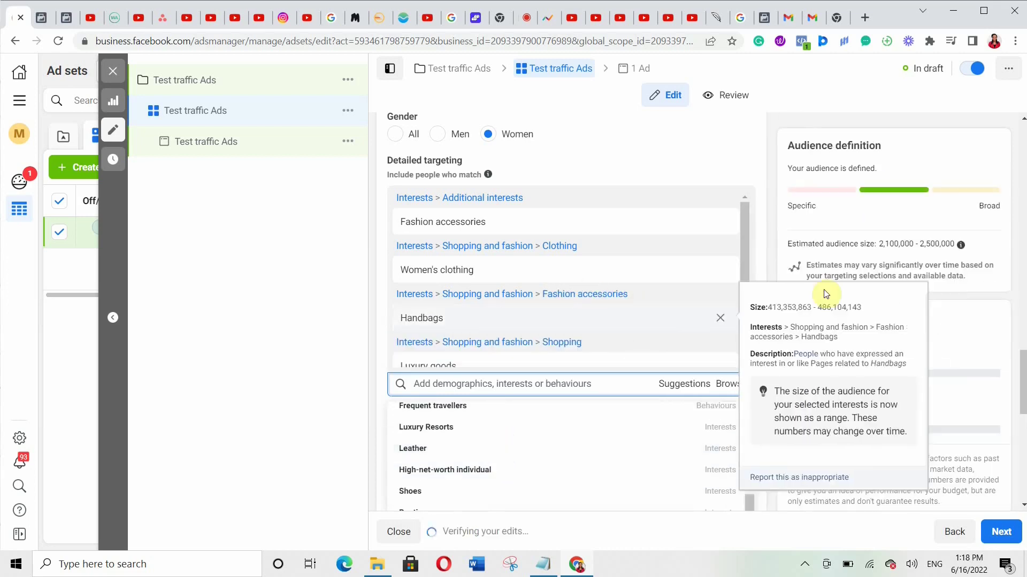
left_click(724, 167)
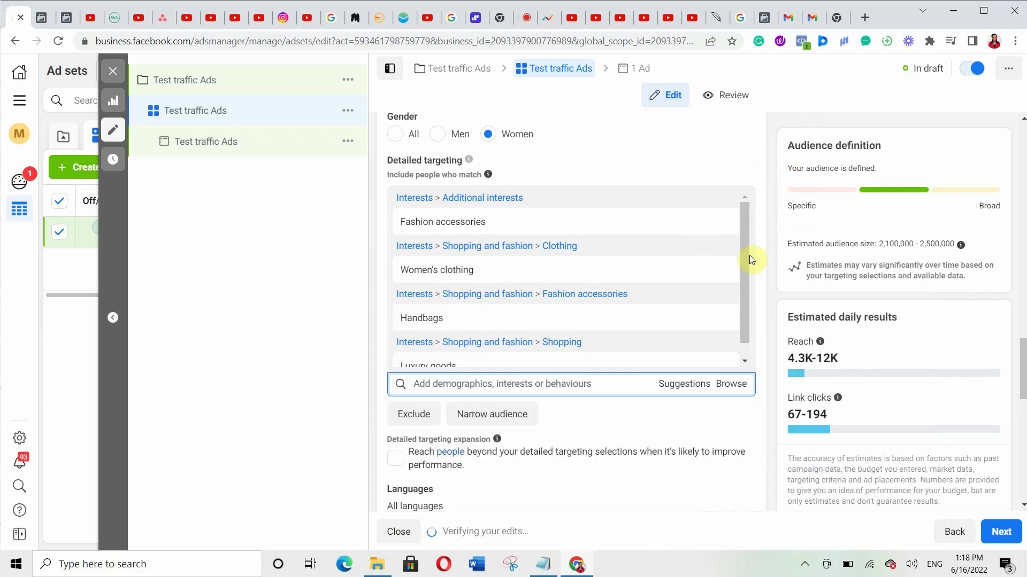
left_click_drag(1024, 354, 1023, 378)
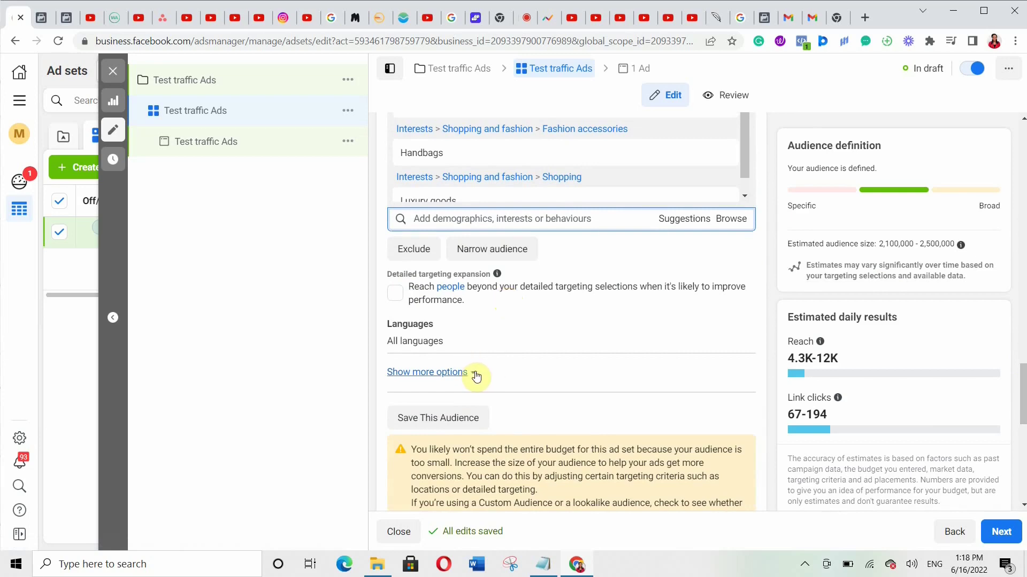
- Switch to manual placements and drop Instagram, Audience Network and Messenger
scroll(477, 376, "down", 8)
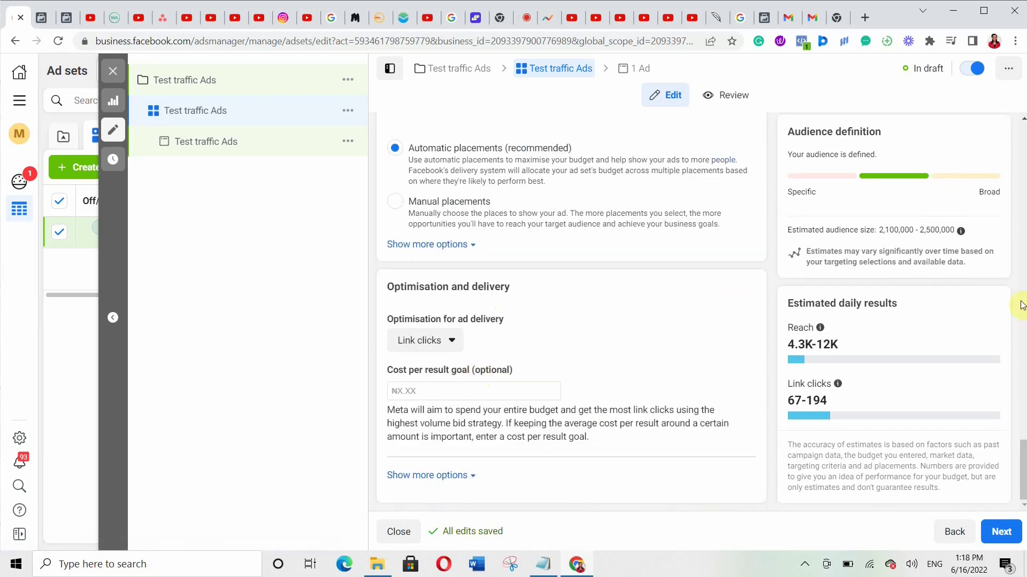
left_click_drag(1023, 462, 1023, 459)
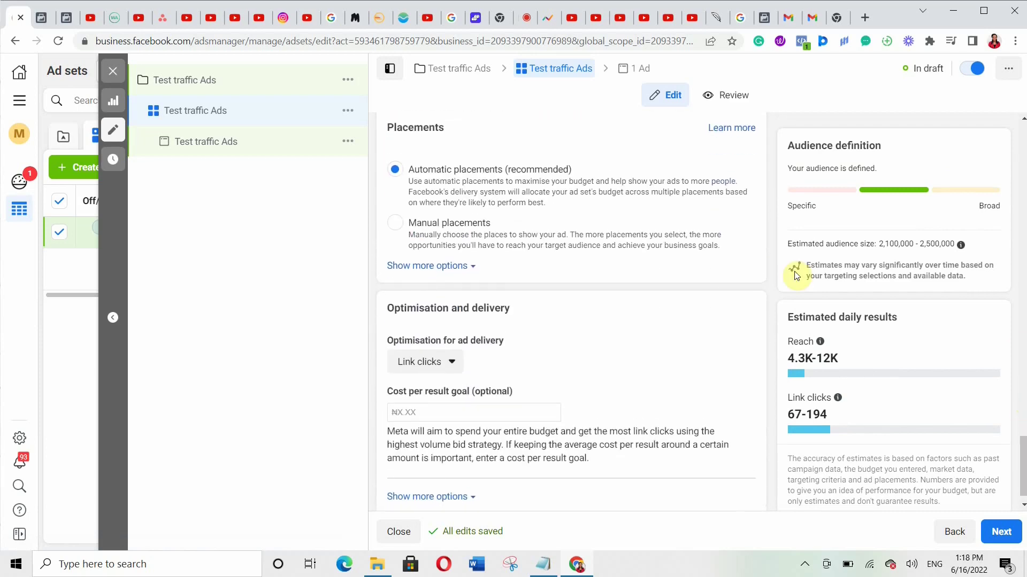
left_click(393, 228)
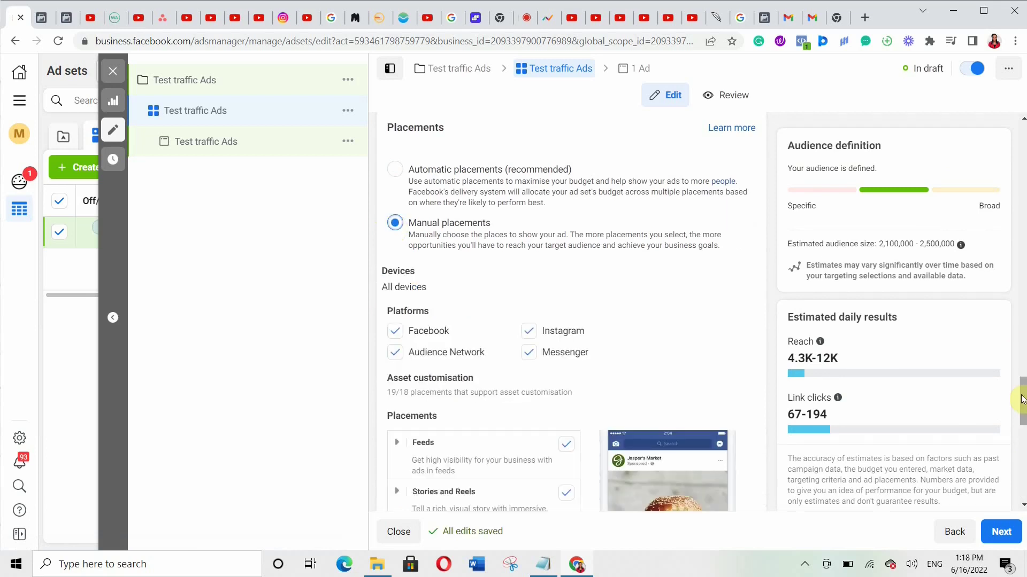
left_click(394, 180)
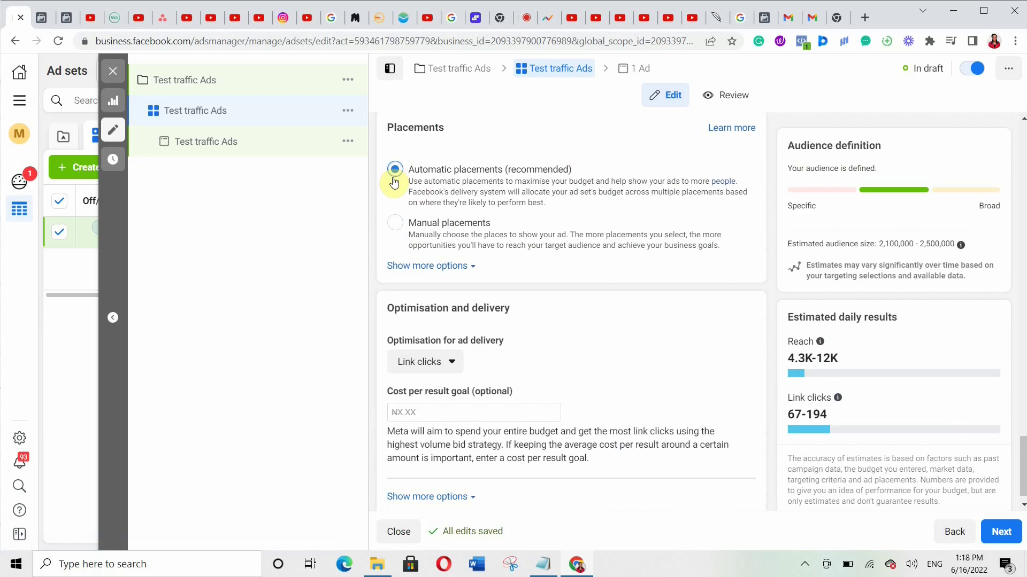
left_click(394, 224)
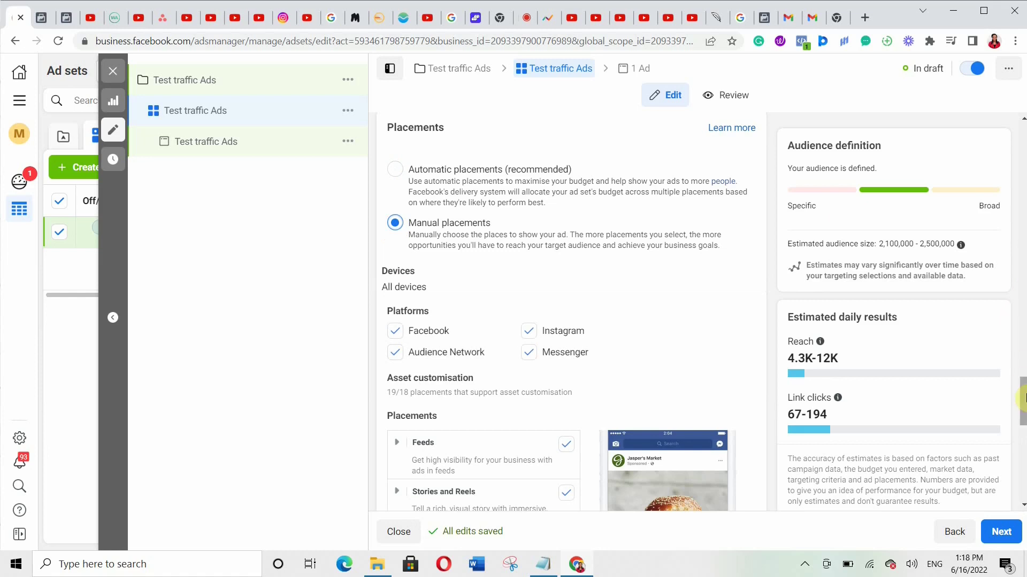
left_click_drag(1021, 414, 1021, 436)
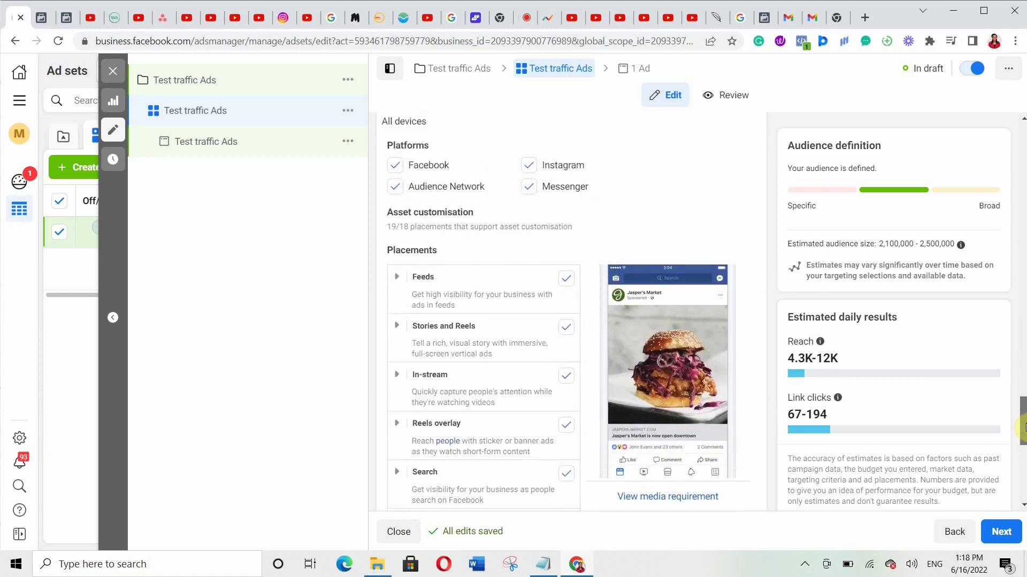
left_click(531, 167)
left_click(394, 188)
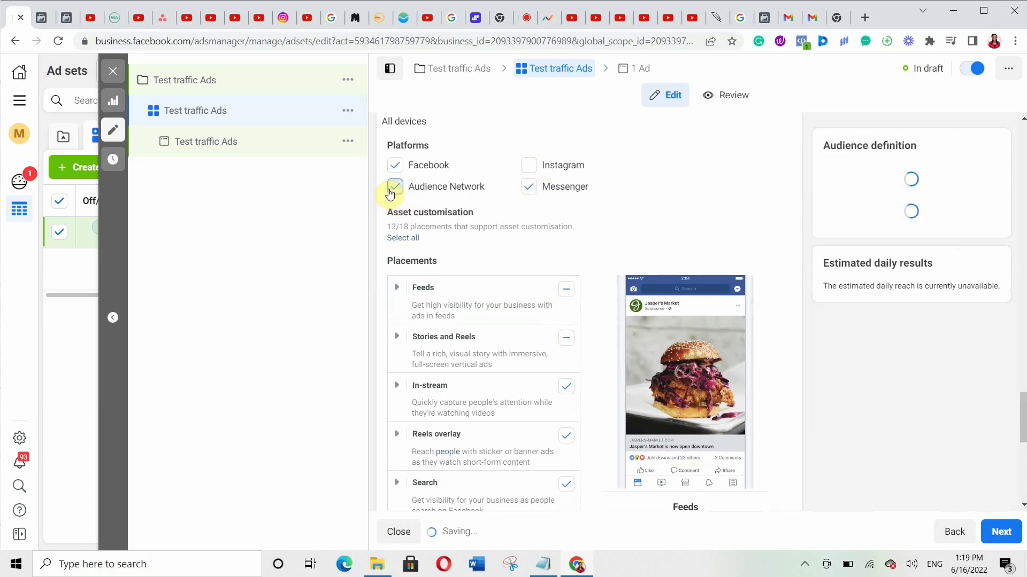
left_click(527, 190)
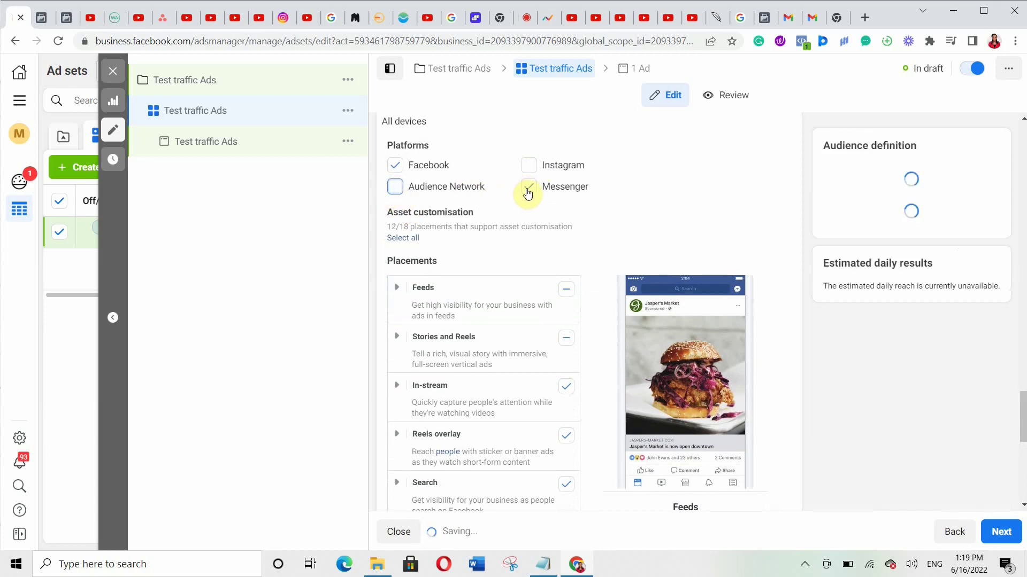
- Remove all Stories and Reels placements and reveal the extra placement options
scroll(563, 267, "down", 4)
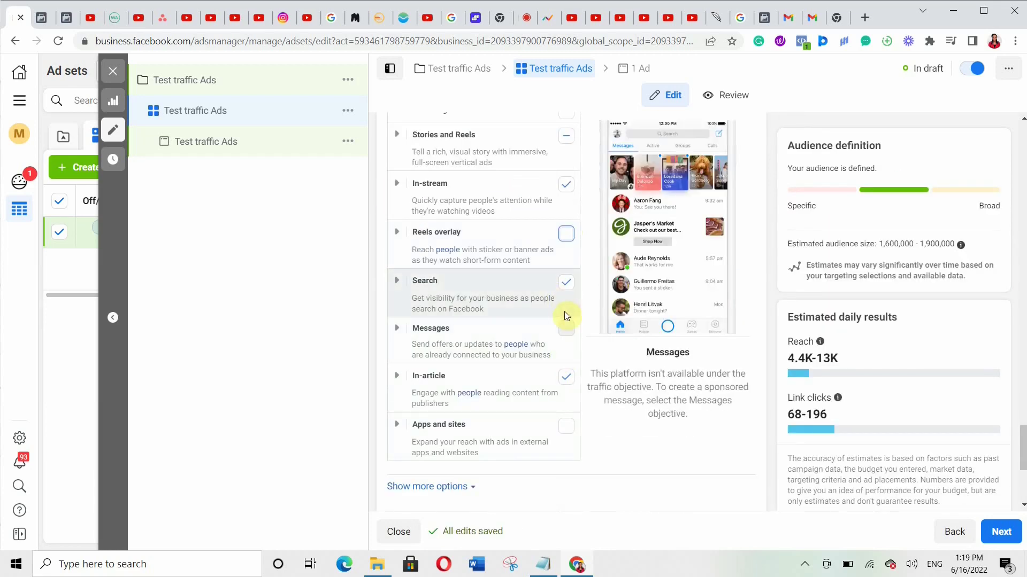
left_click(565, 136)
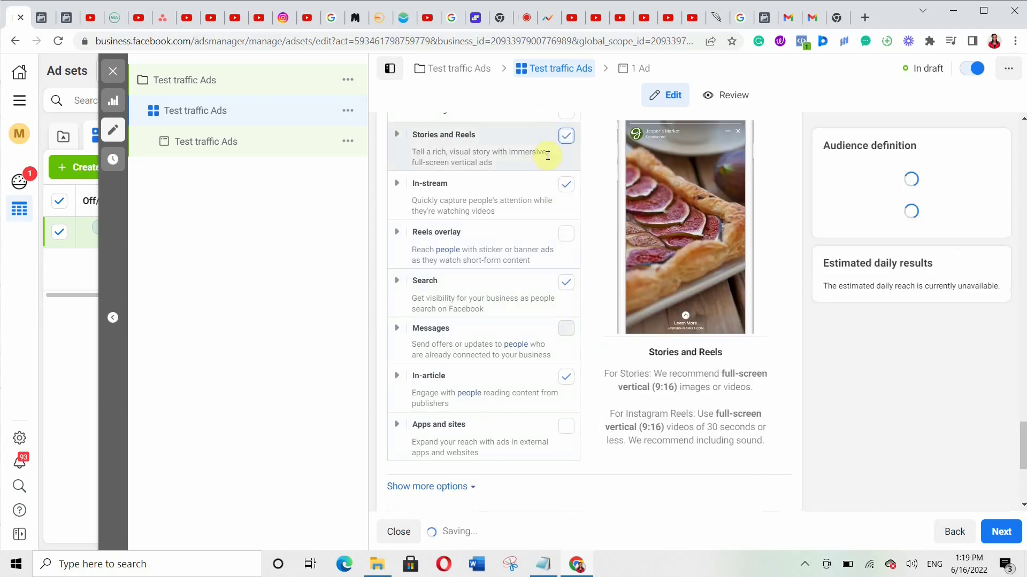
left_click(396, 135)
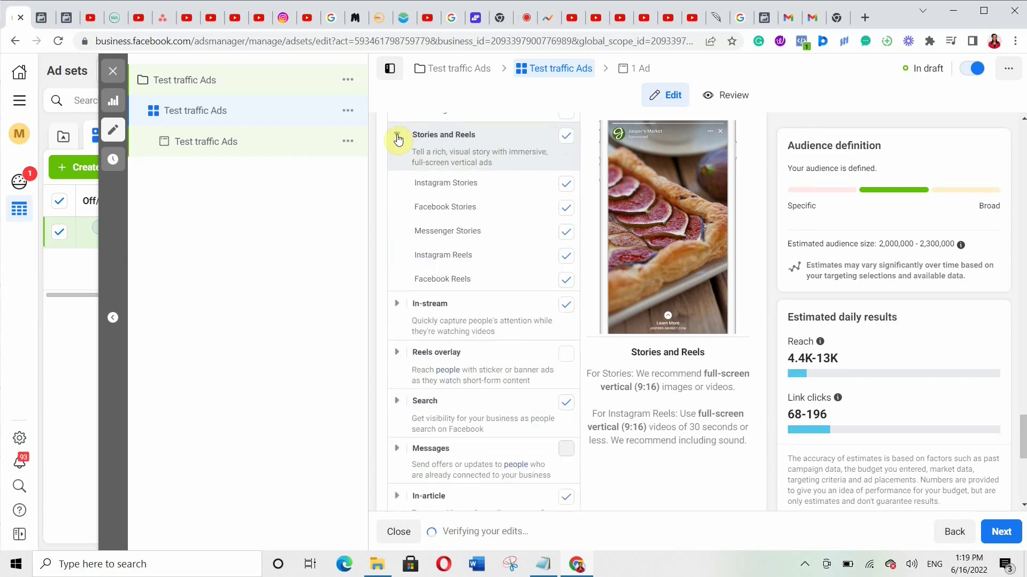
left_click(565, 137)
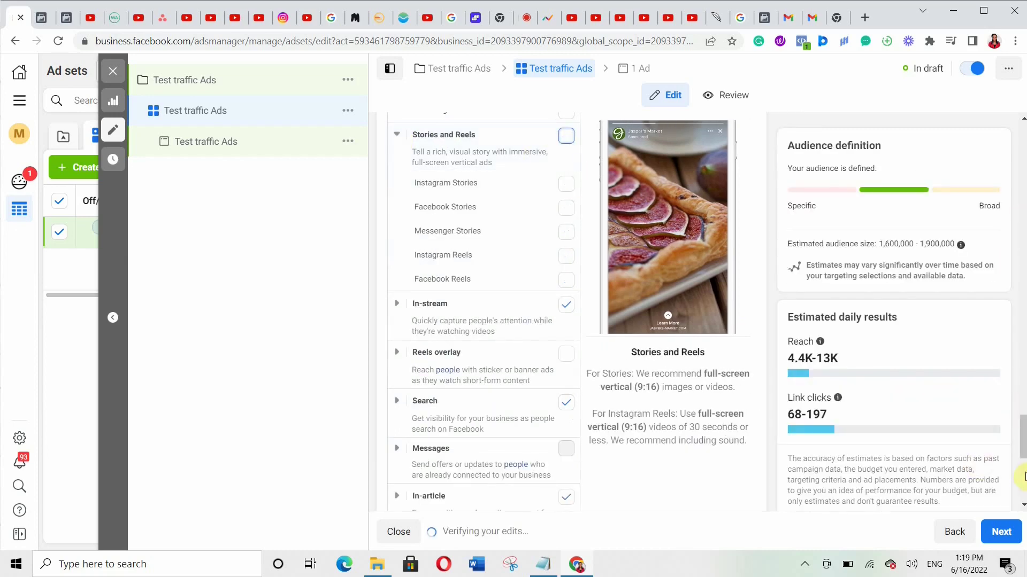
left_click_drag(1023, 432, 1022, 398)
left_click_drag(1023, 399, 1023, 364)
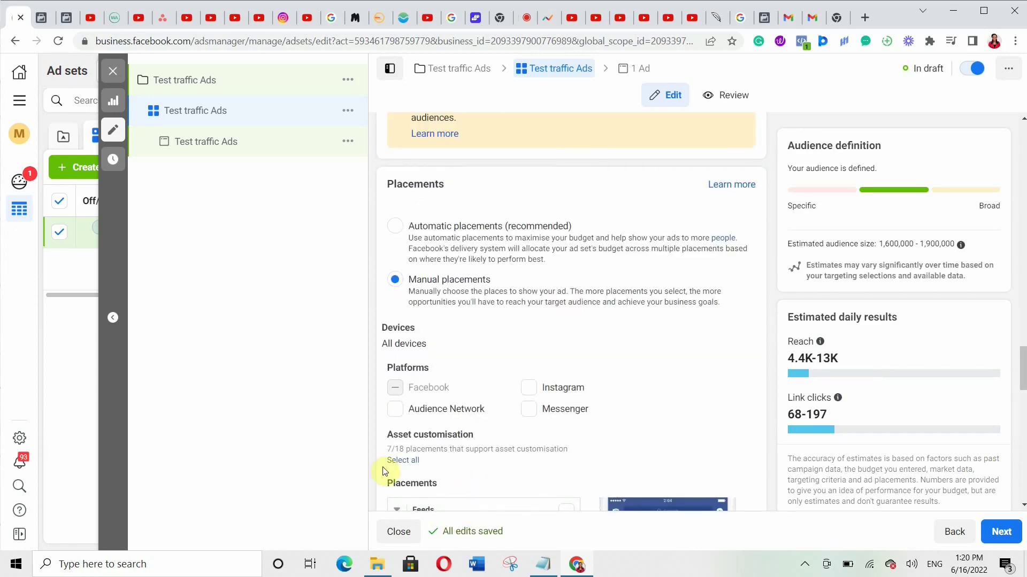
left_click_drag(1022, 377, 1023, 444)
scroll(518, 362, "down", 7)
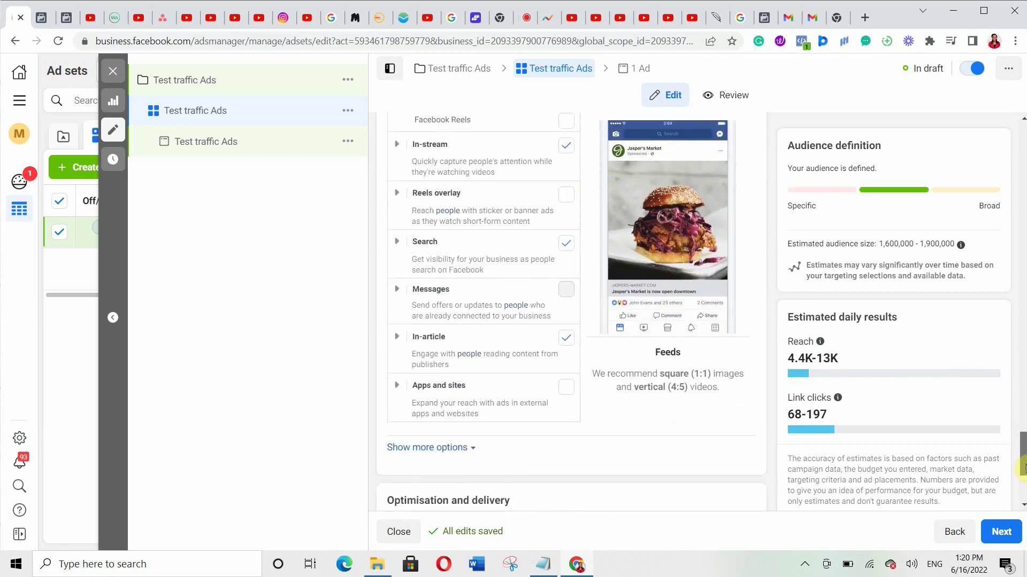
left_click(427, 316)
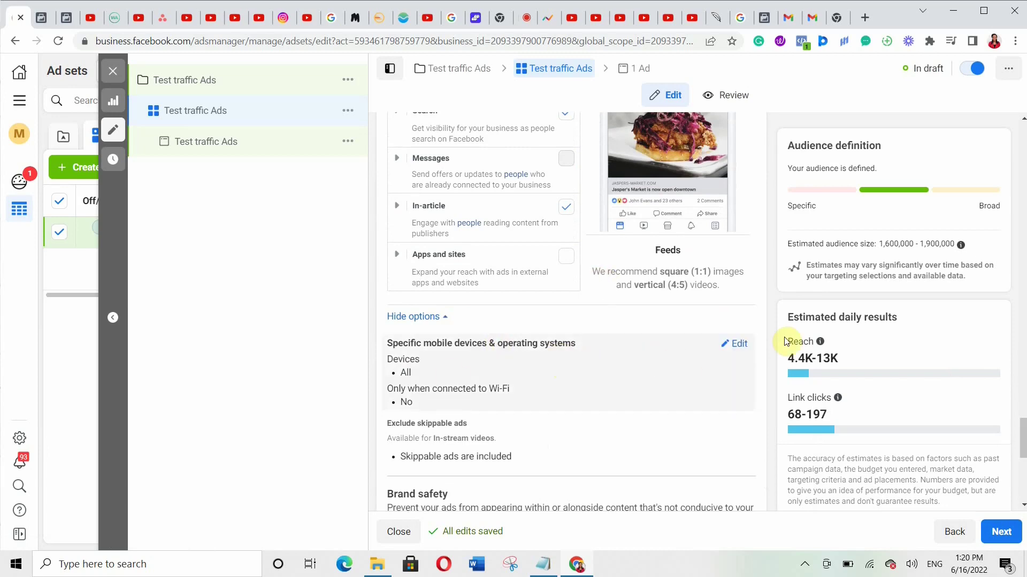
left_click_drag(1022, 448, 1022, 492)
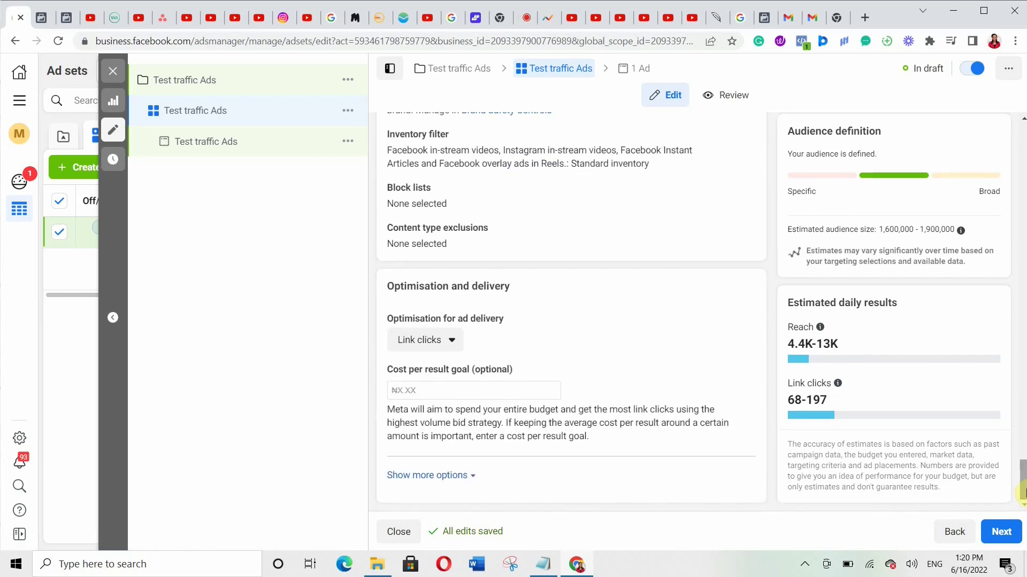
- Keep ad delivery optimisation set to Link clicks
left_click(448, 339)
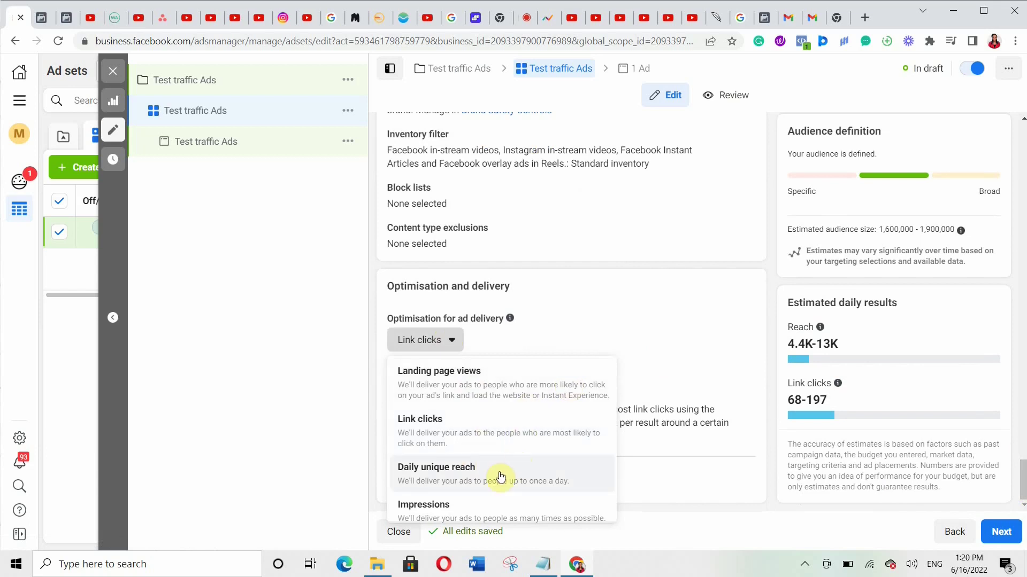
scroll(514, 478, "down", 1)
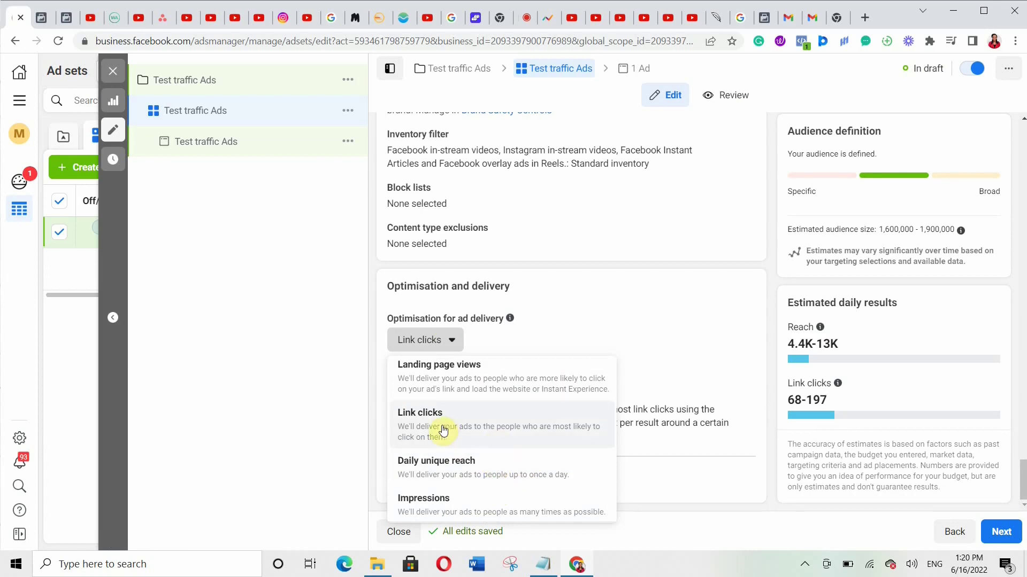
scroll(519, 374, "up", 1)
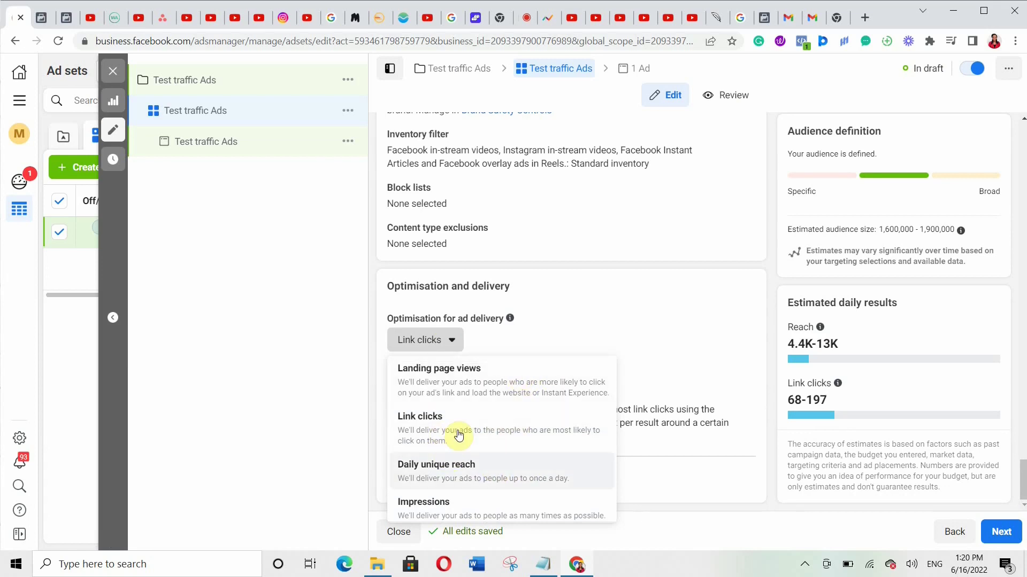
left_click(524, 323)
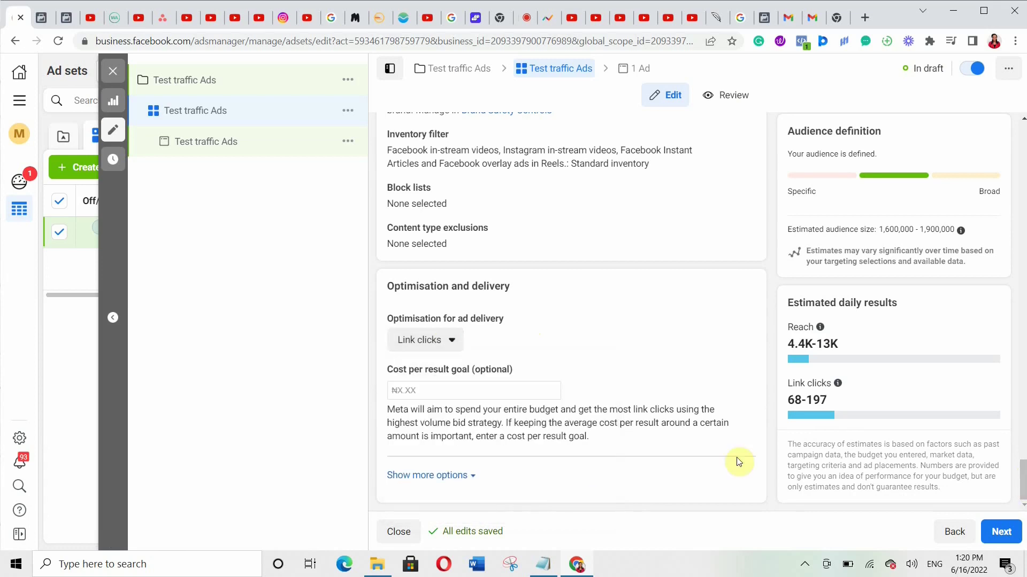
- Change billing to Link Click (CPC) and continue to the ad
left_click(460, 476)
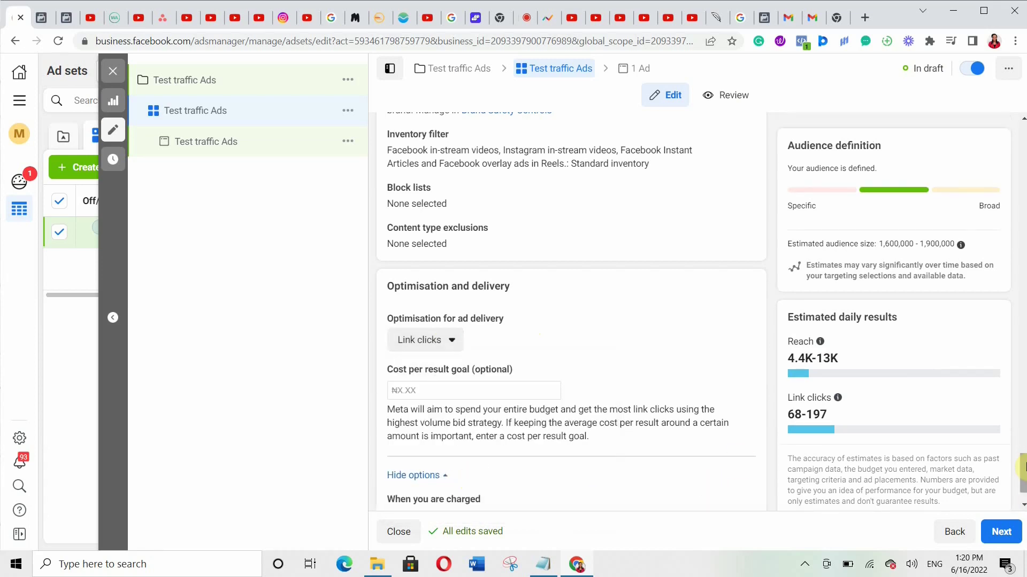
scroll(738, 431, "down", 1)
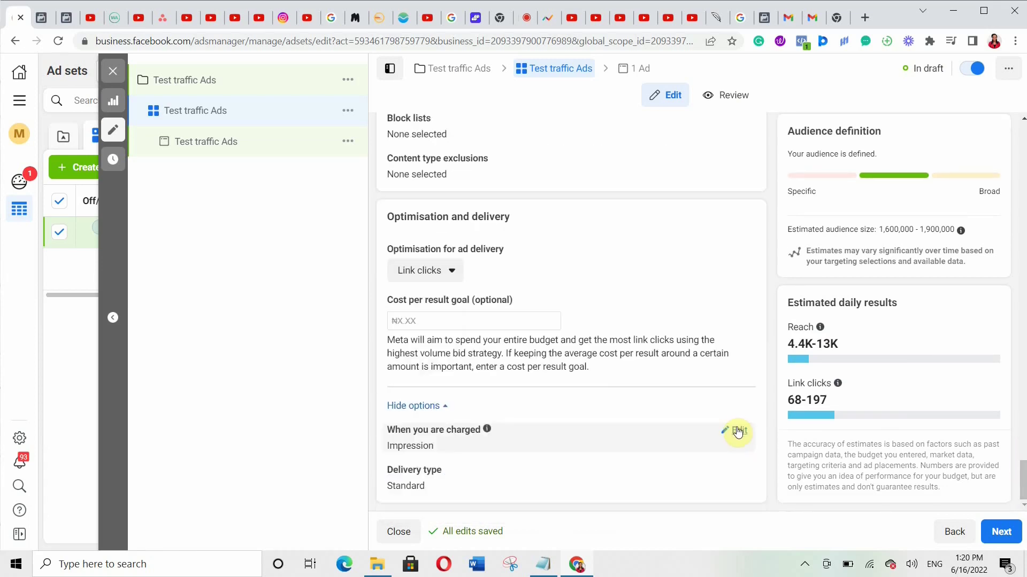
left_click(738, 431)
left_click(482, 452)
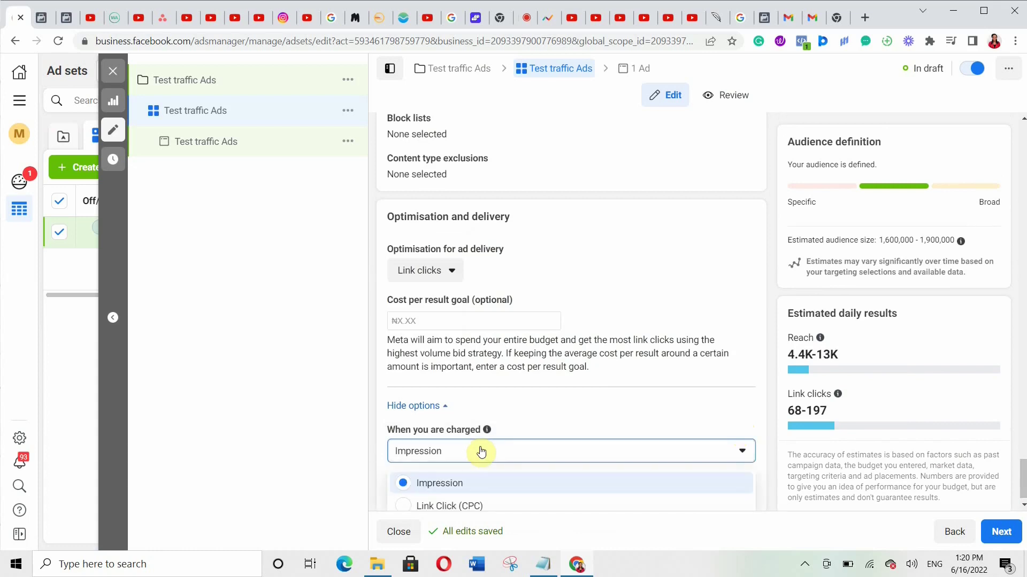
left_click(461, 507)
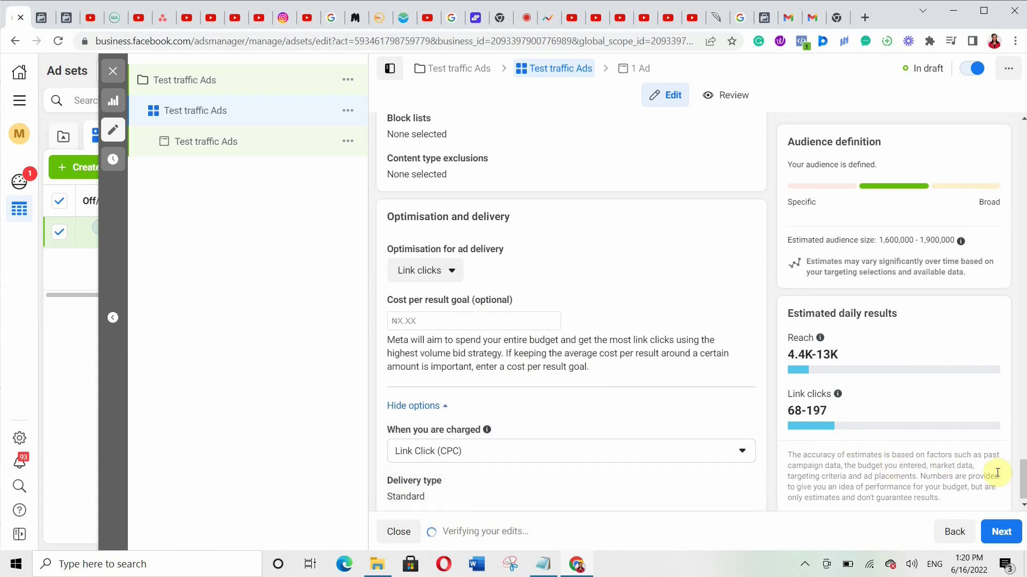
left_click(1022, 505)
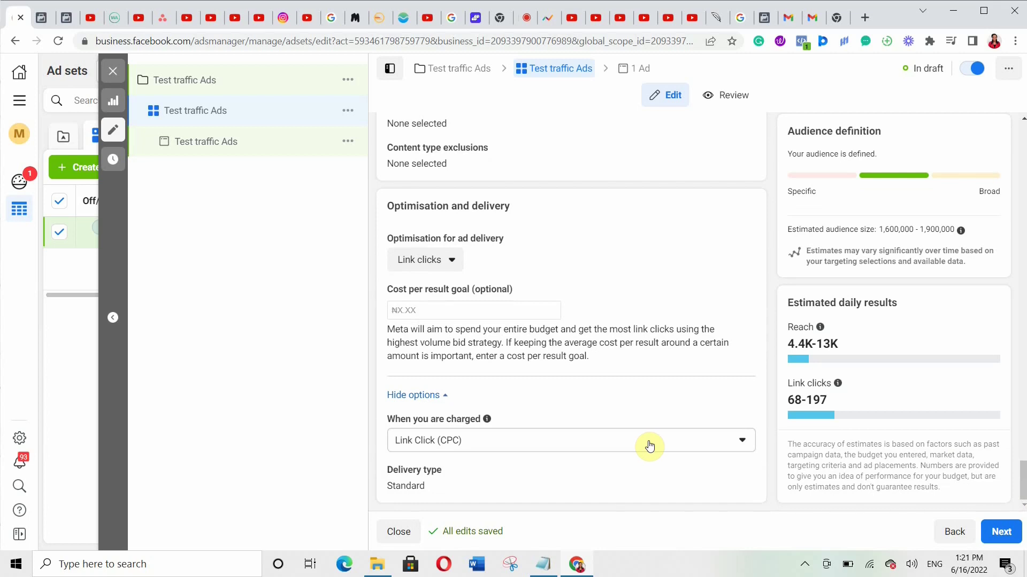
left_click(1000, 532)
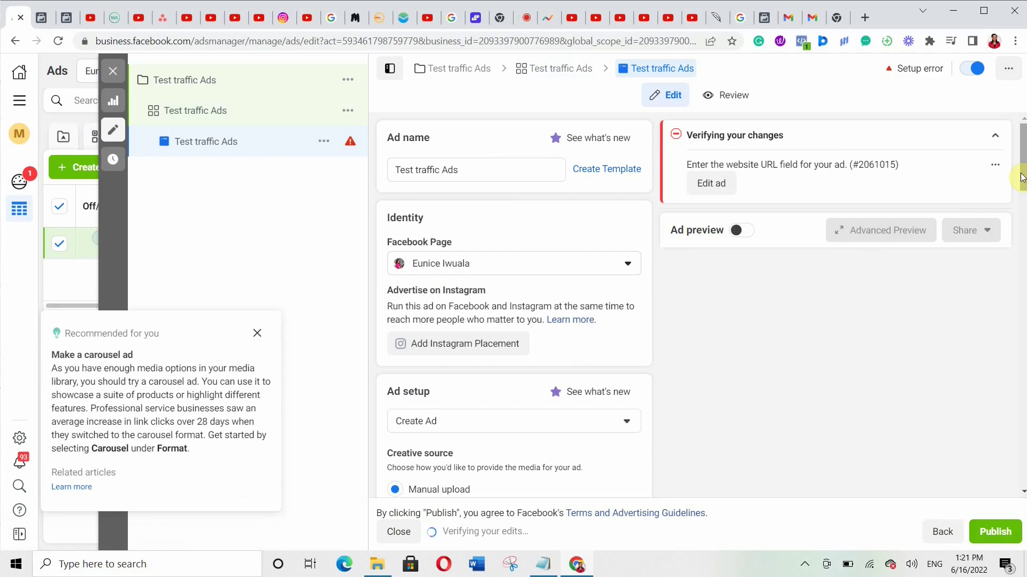
- Keep Create Ad as the ad setup and dismiss the carousel recommendation tip
left_click_drag(1021, 178, 1023, 221)
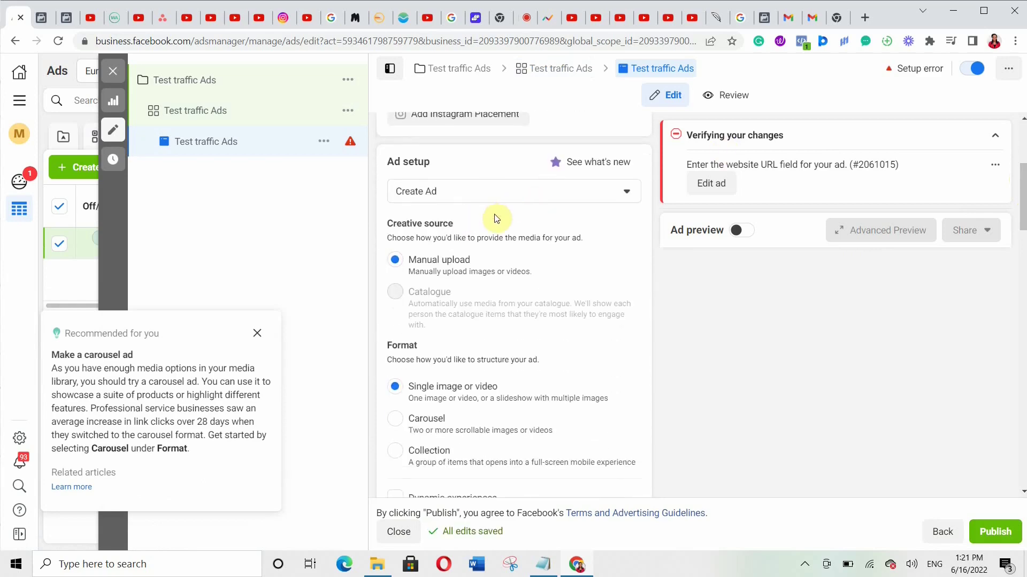
left_click(544, 194)
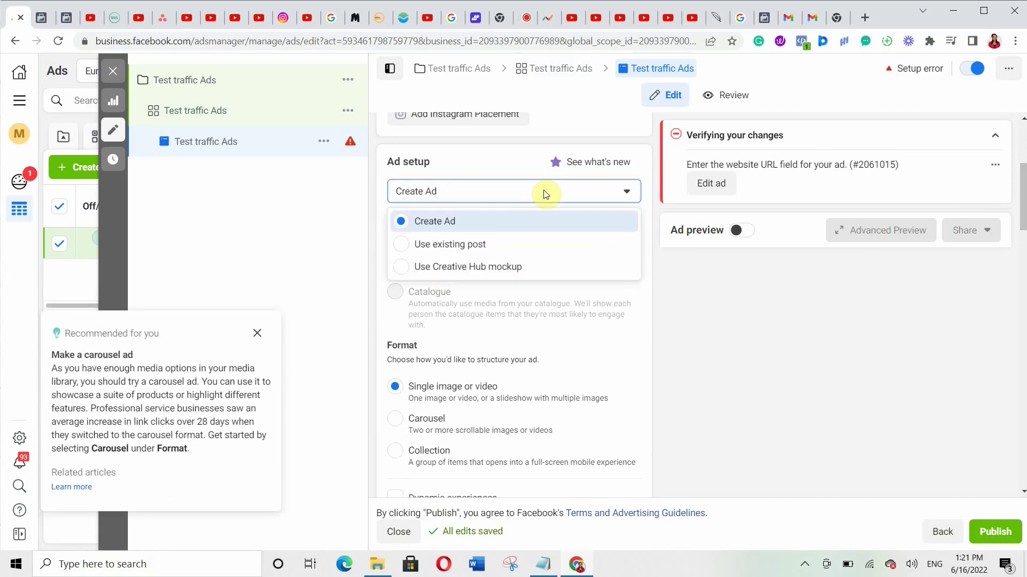
left_click(491, 229)
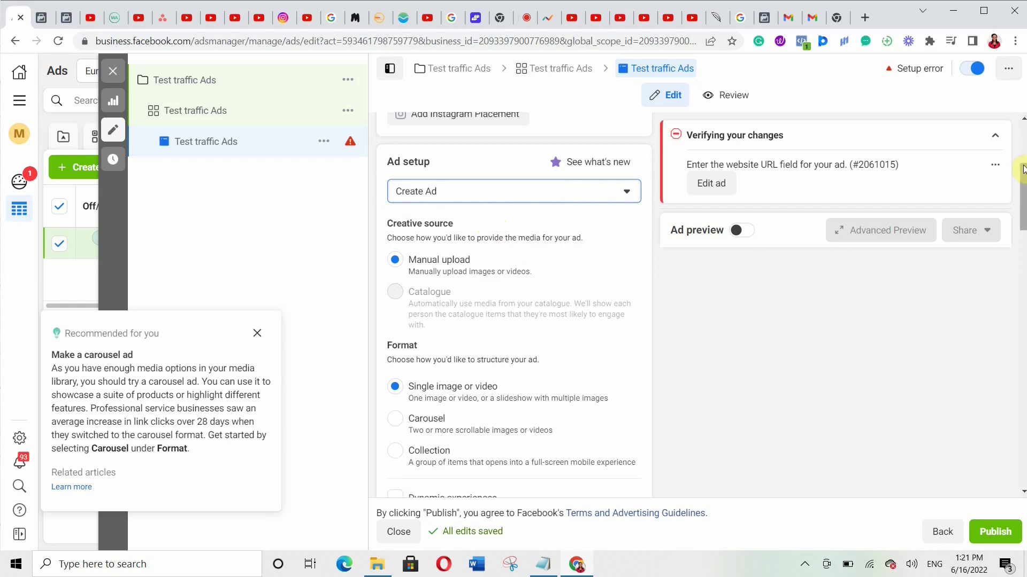
left_click_drag(1023, 171, 1023, 212)
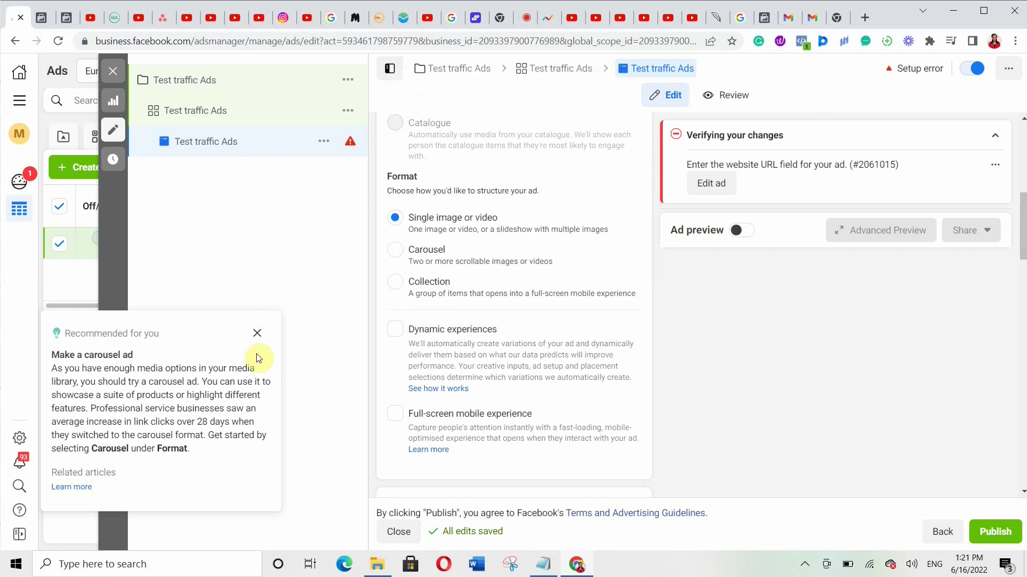
left_click(257, 335)
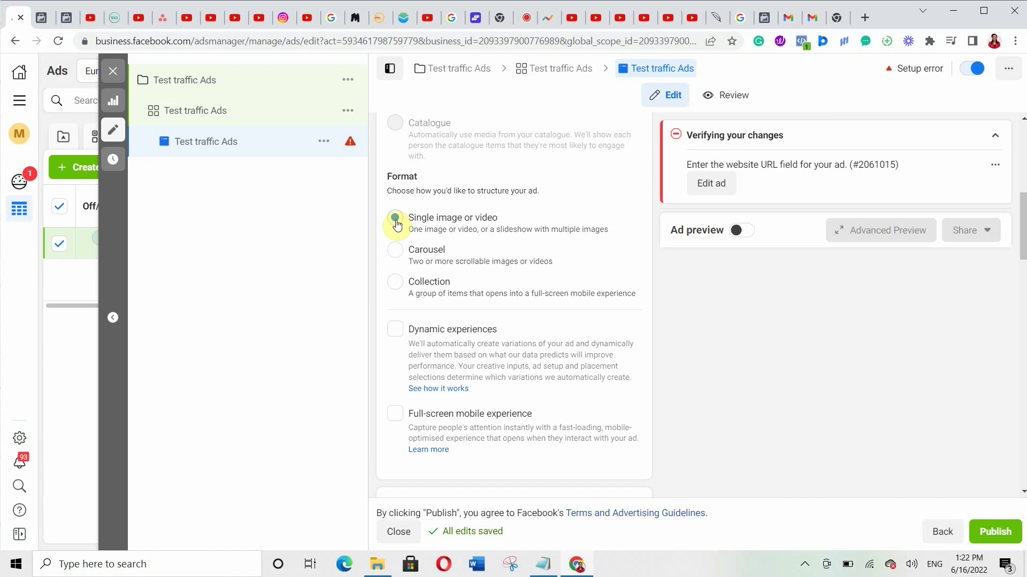
left_click_drag(1022, 244, 1021, 303)
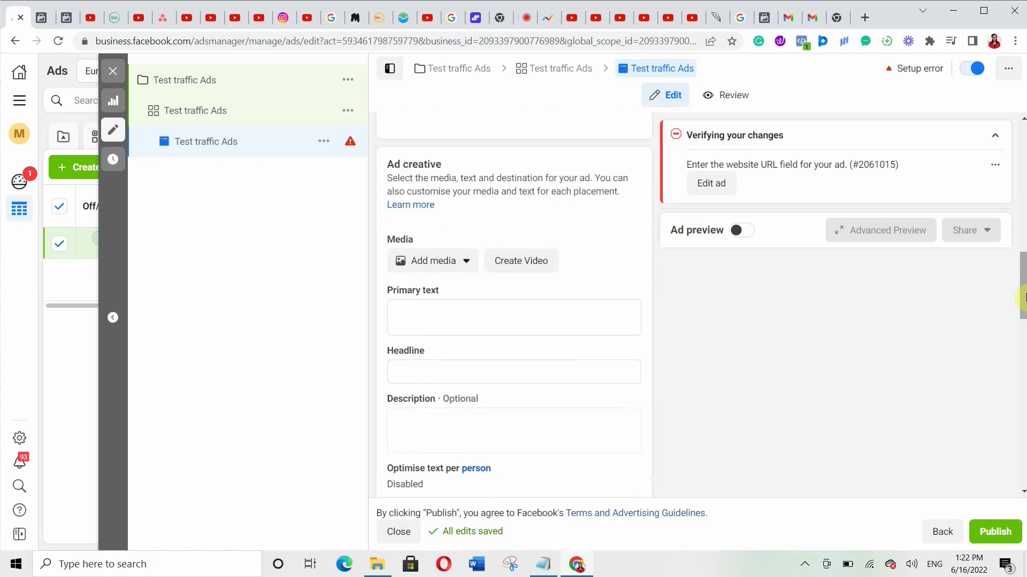
- Upload test image.jpg from Downloads and use it as the ad's image
left_click(430, 265)
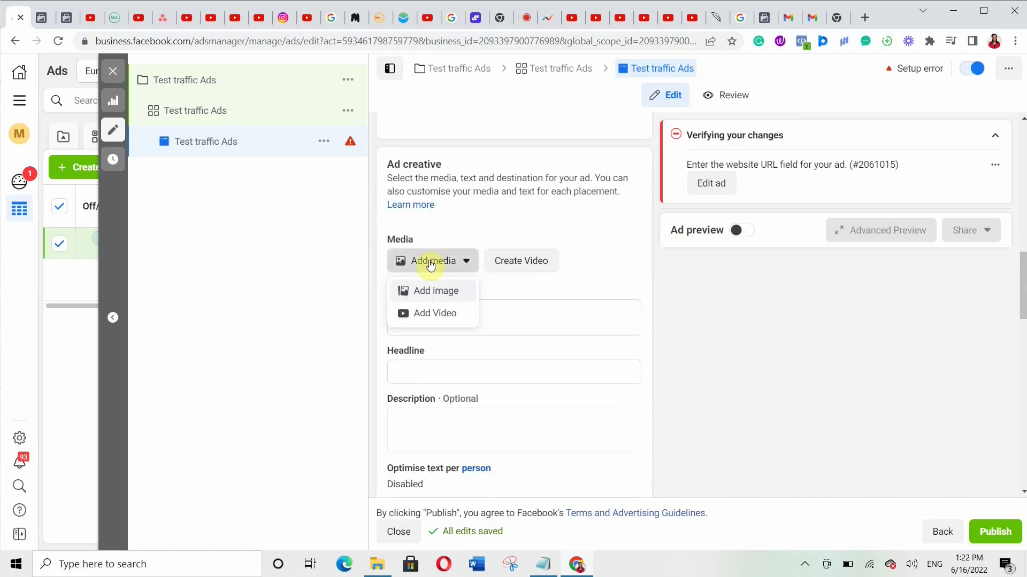
left_click(443, 291)
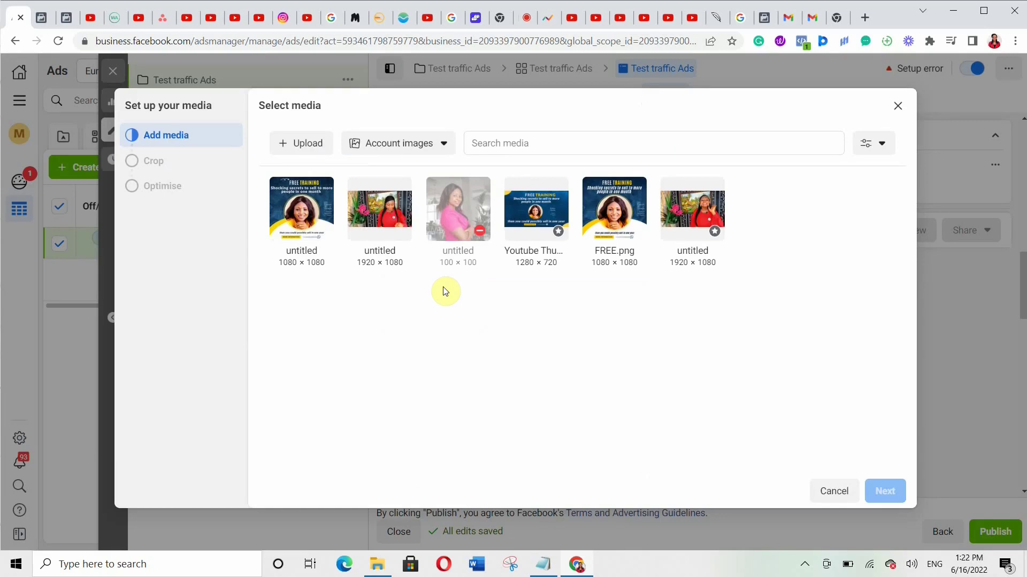
left_click(301, 148)
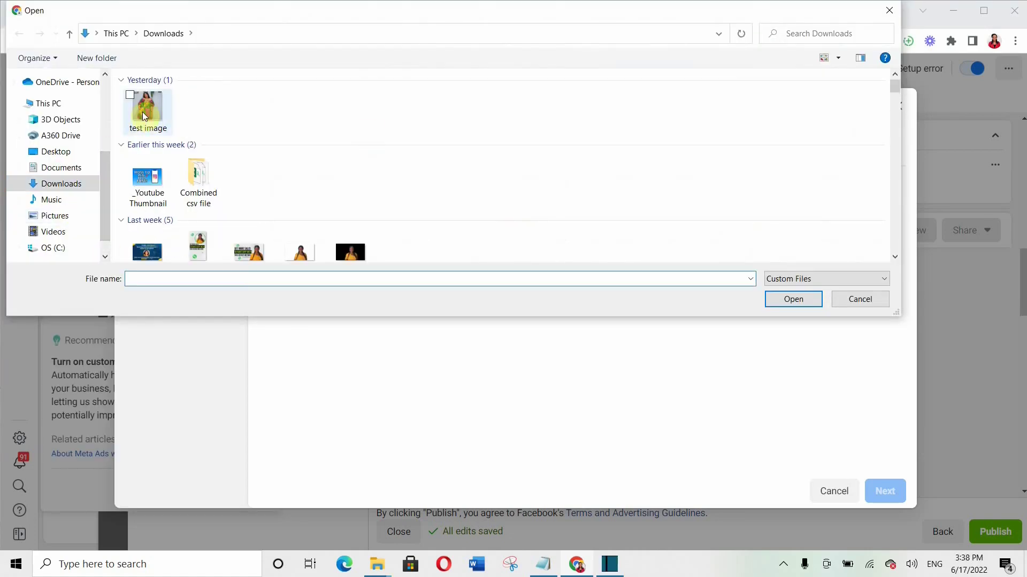
left_click(149, 103)
left_click(783, 300)
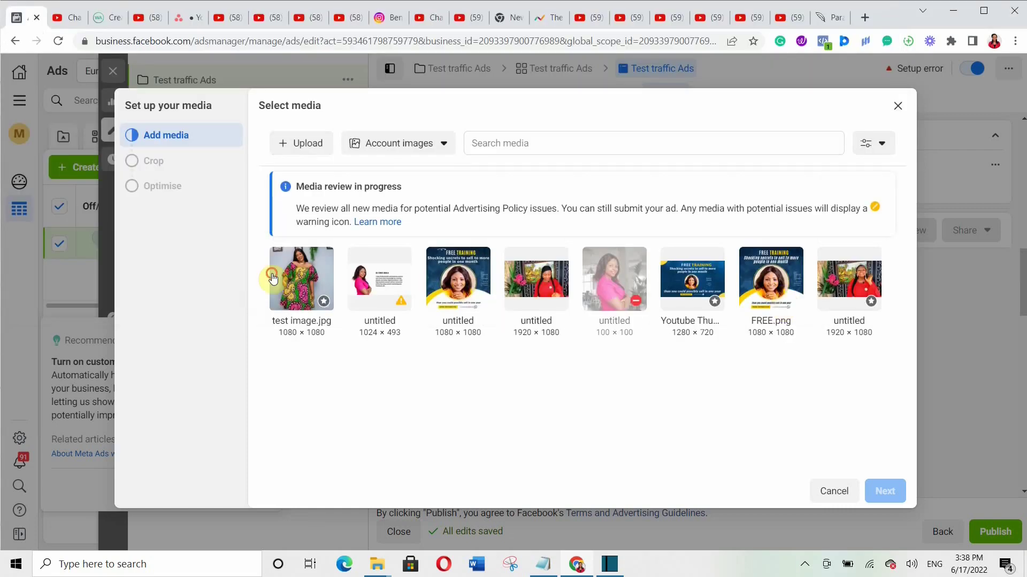
left_click(275, 277)
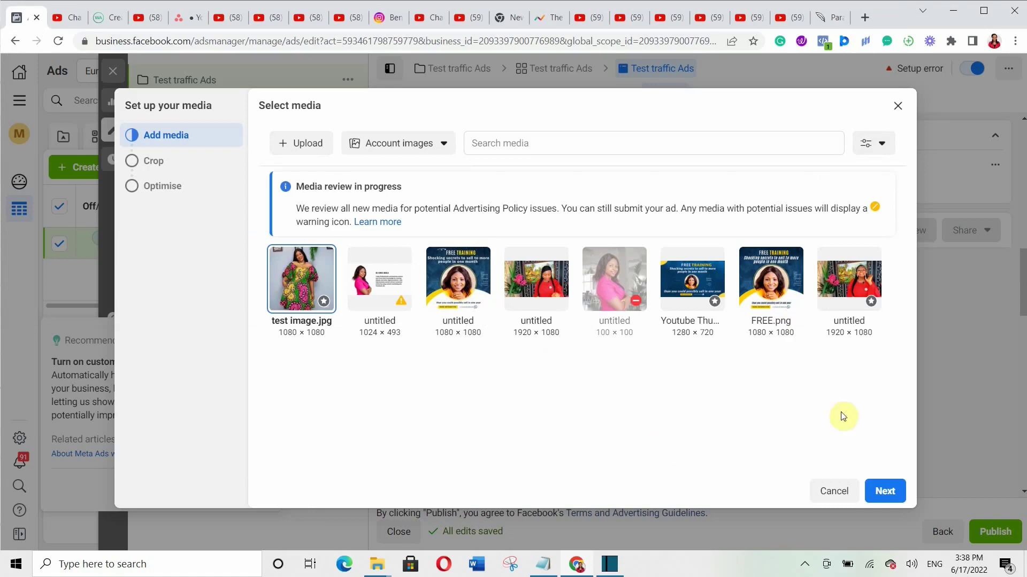
left_click(883, 489)
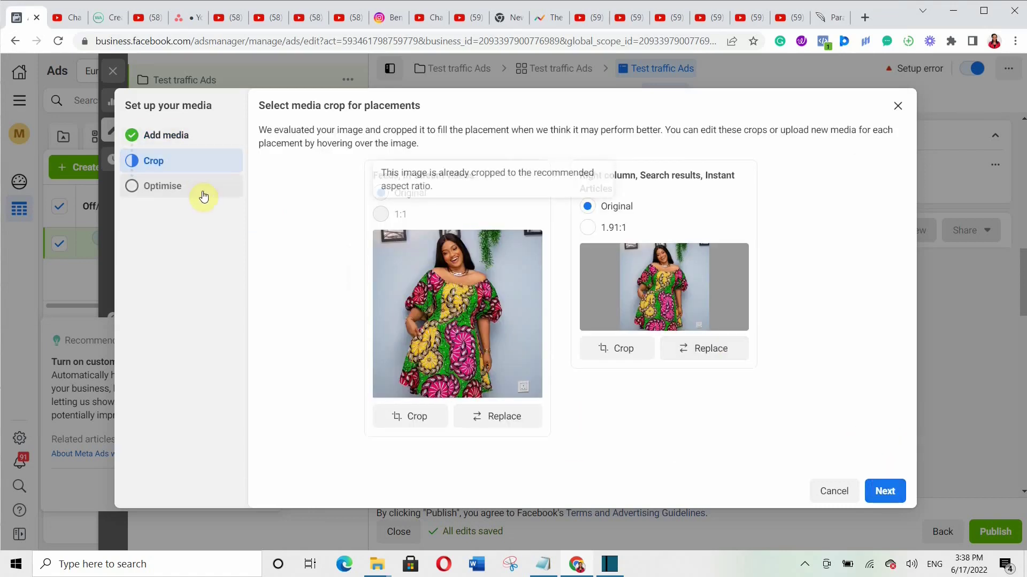
left_click(165, 188)
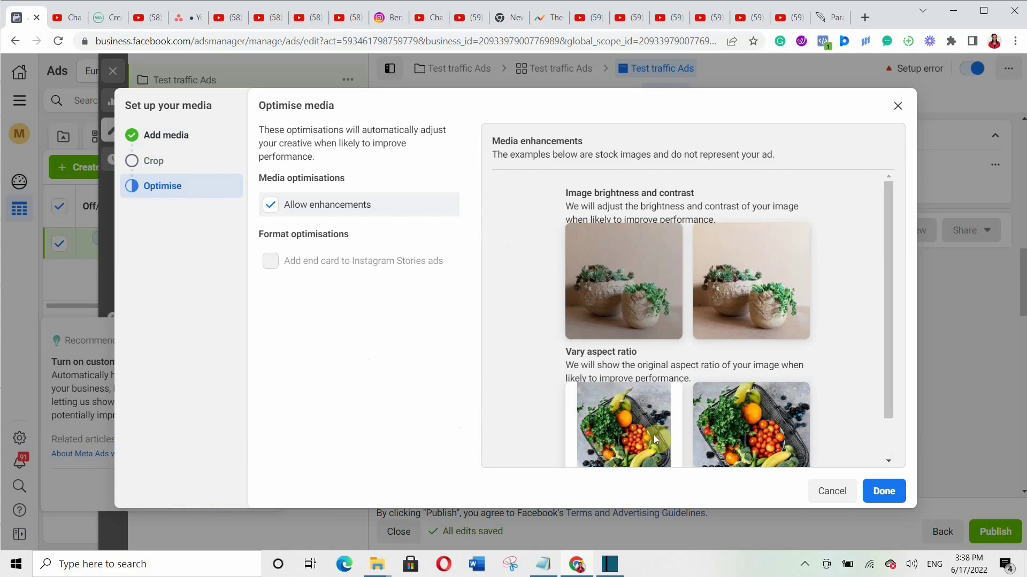
left_click(880, 493)
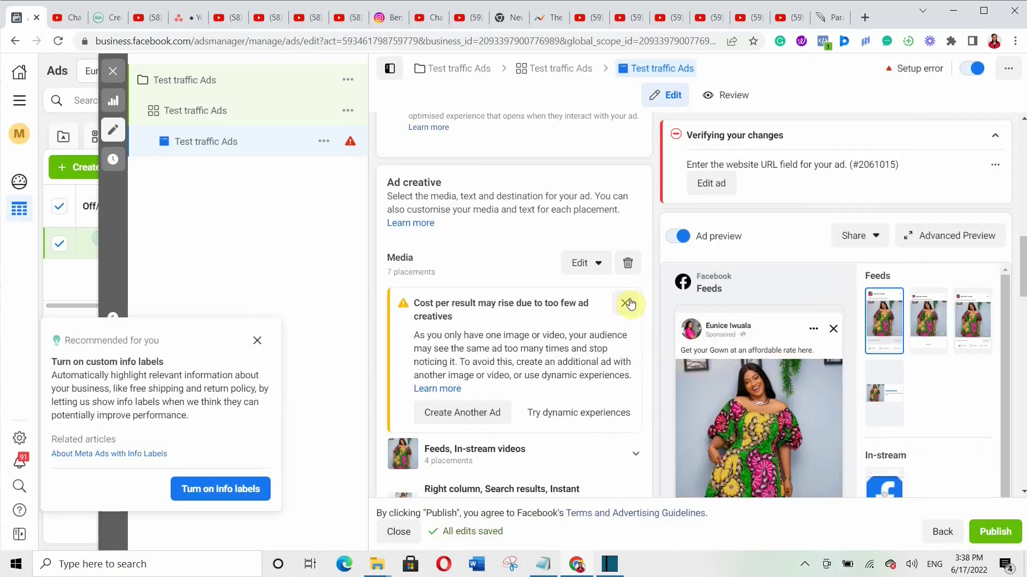
- Close the cost warning; check primary text 'Get your Gown at an affordable rate here.' and headline 'Free delivery nationwide'
left_click(632, 299)
left_click(547, 350)
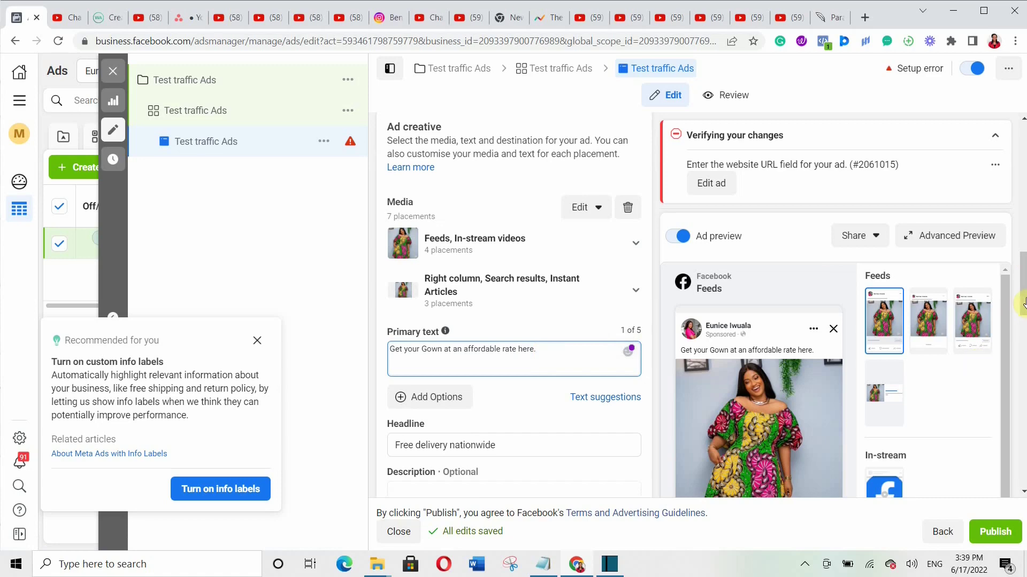
left_click_drag(1022, 288, 1022, 327)
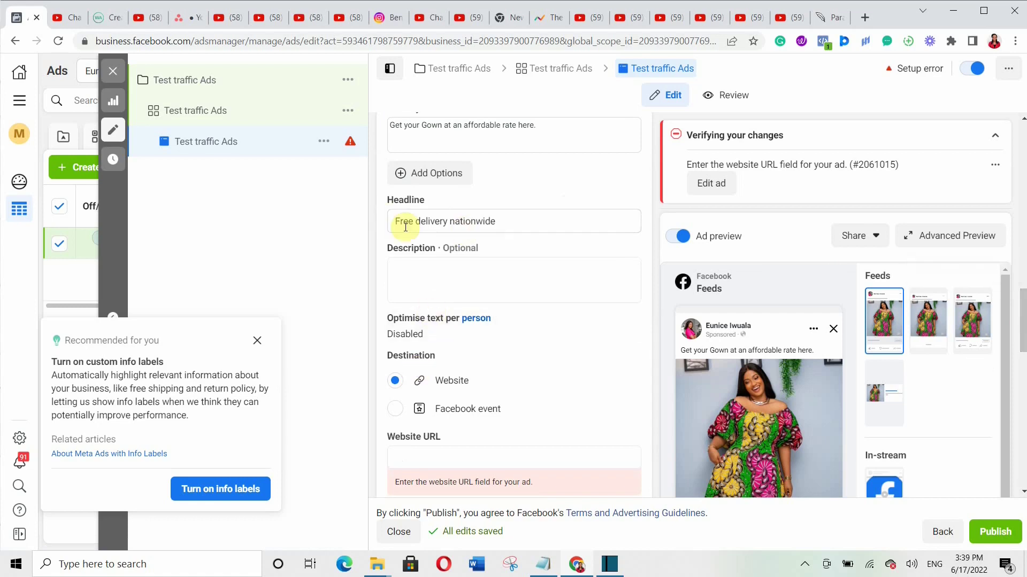
left_click(498, 224)
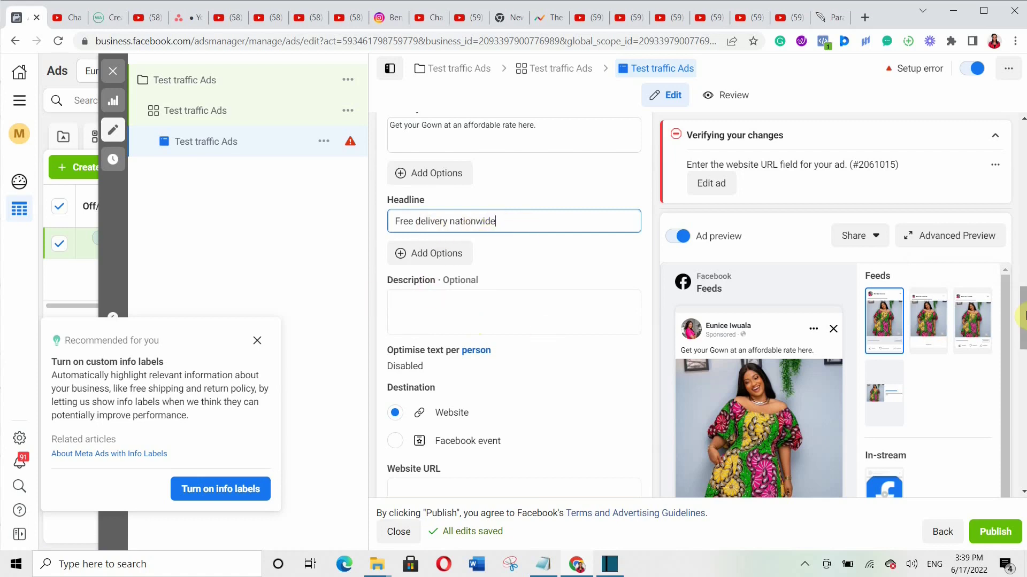
left_click_drag(1022, 316, 1022, 330)
- Paste the business website URL and keep Learn More as the call to action
scroll(1021, 355, "down", 1)
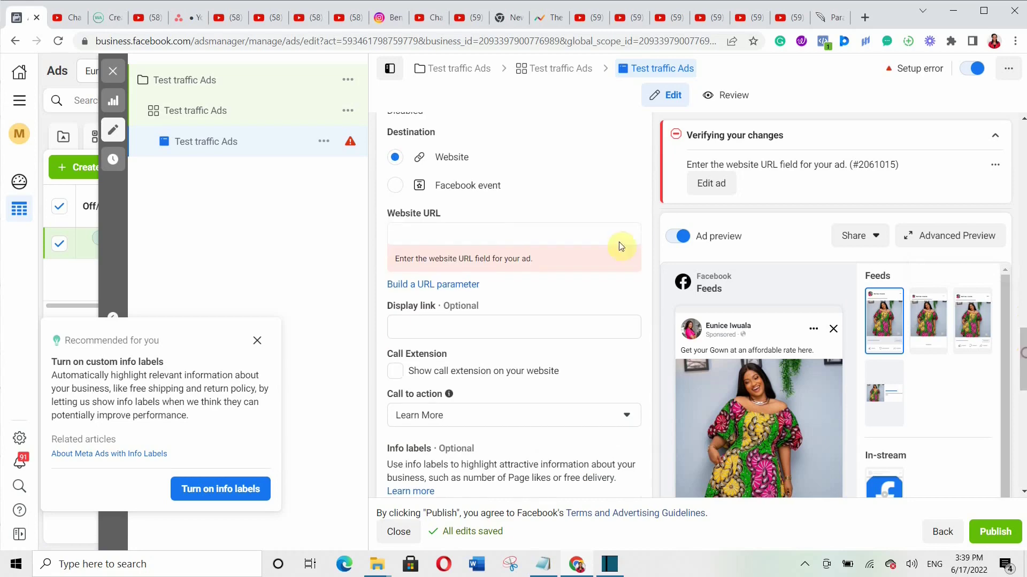
left_click(408, 230)
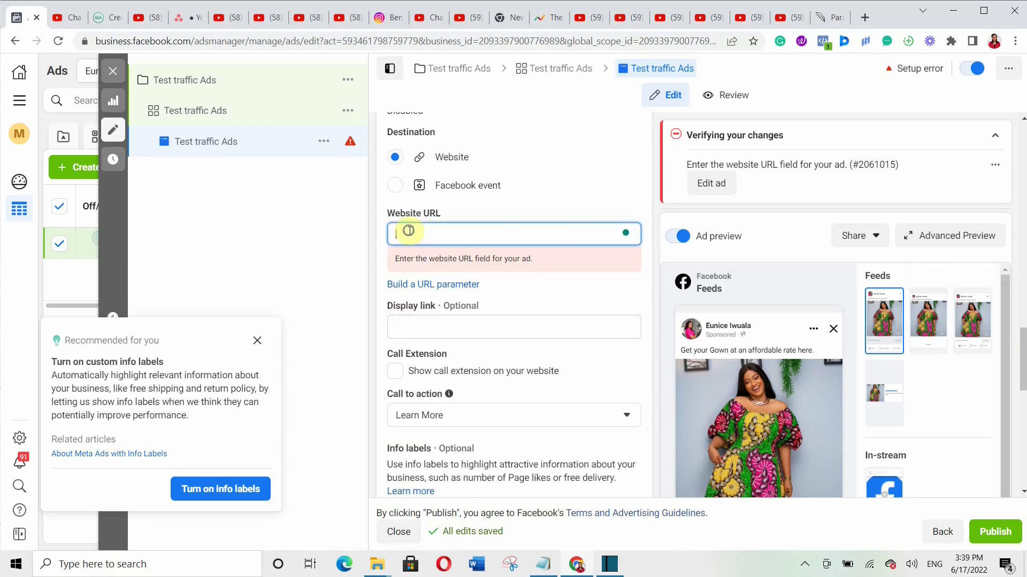
right_click(408, 230)
left_click(425, 333)
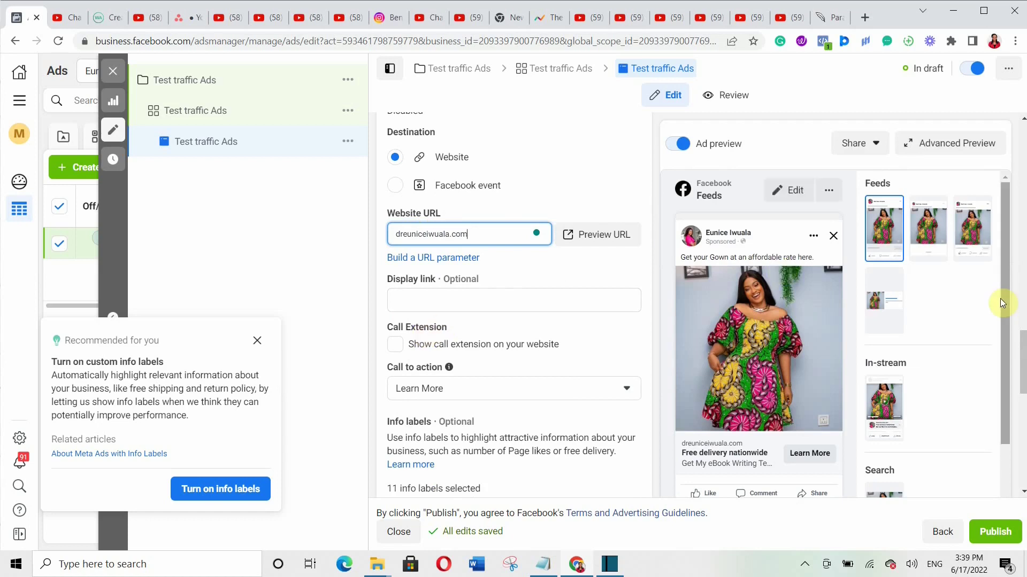
left_click(1022, 365)
left_click_drag(1023, 366, 1023, 387)
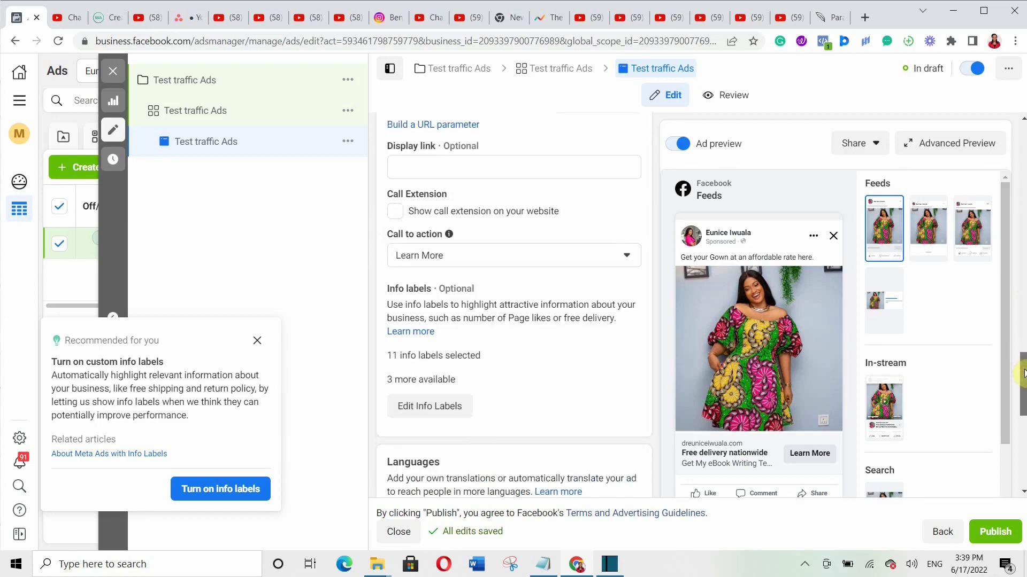
left_click(577, 252)
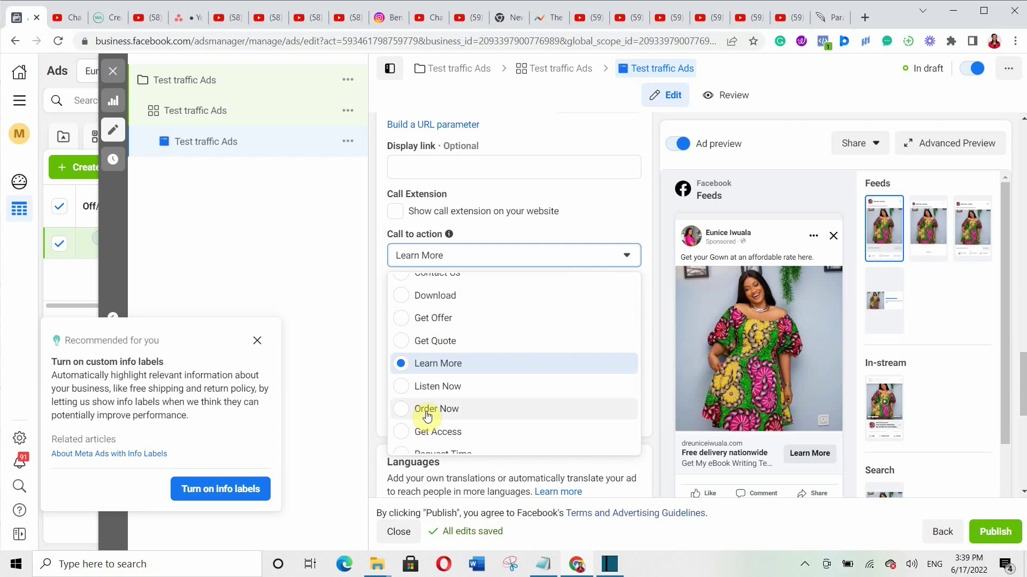
left_click(592, 210)
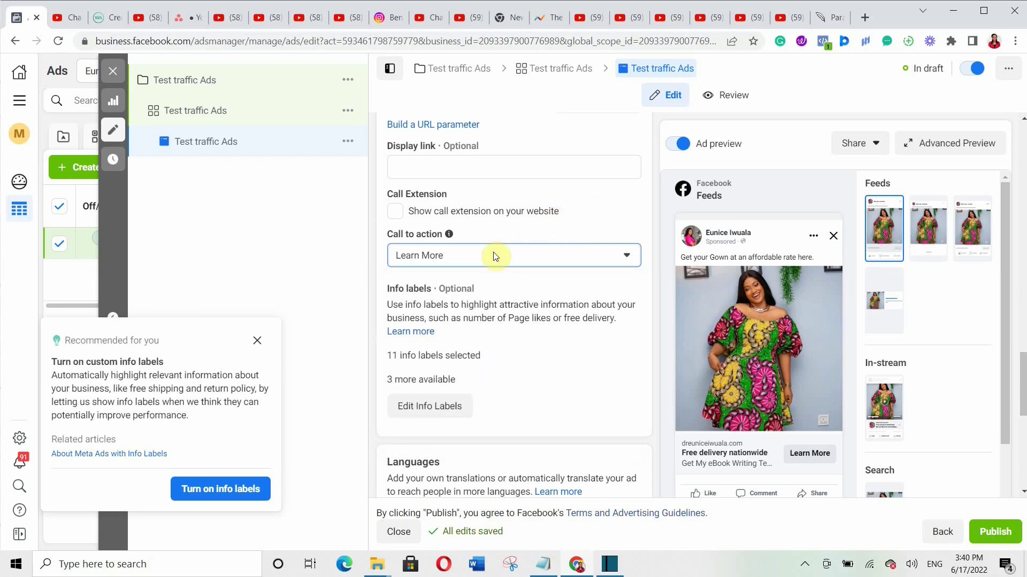
scroll(1022, 478, "up", 10)
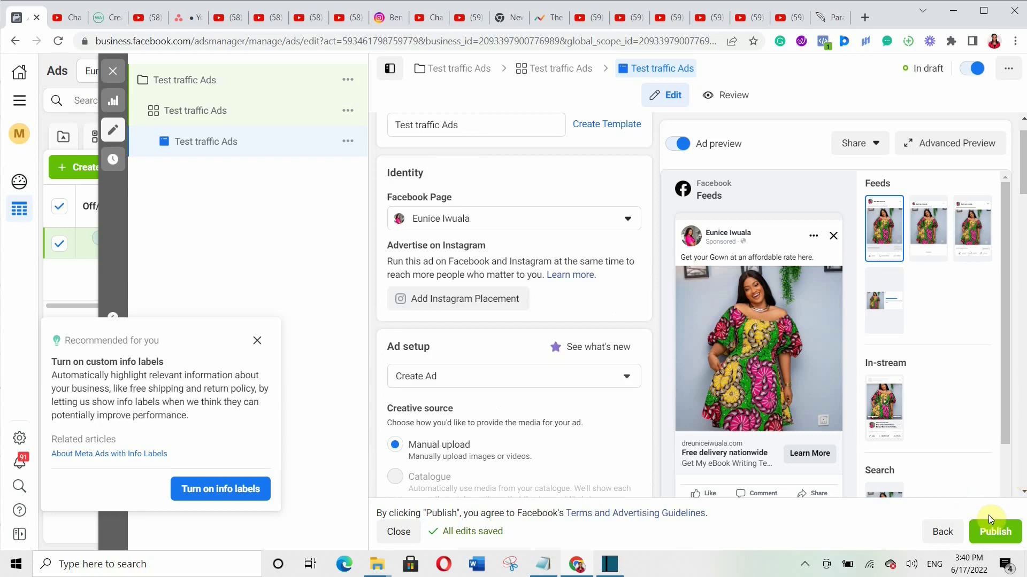